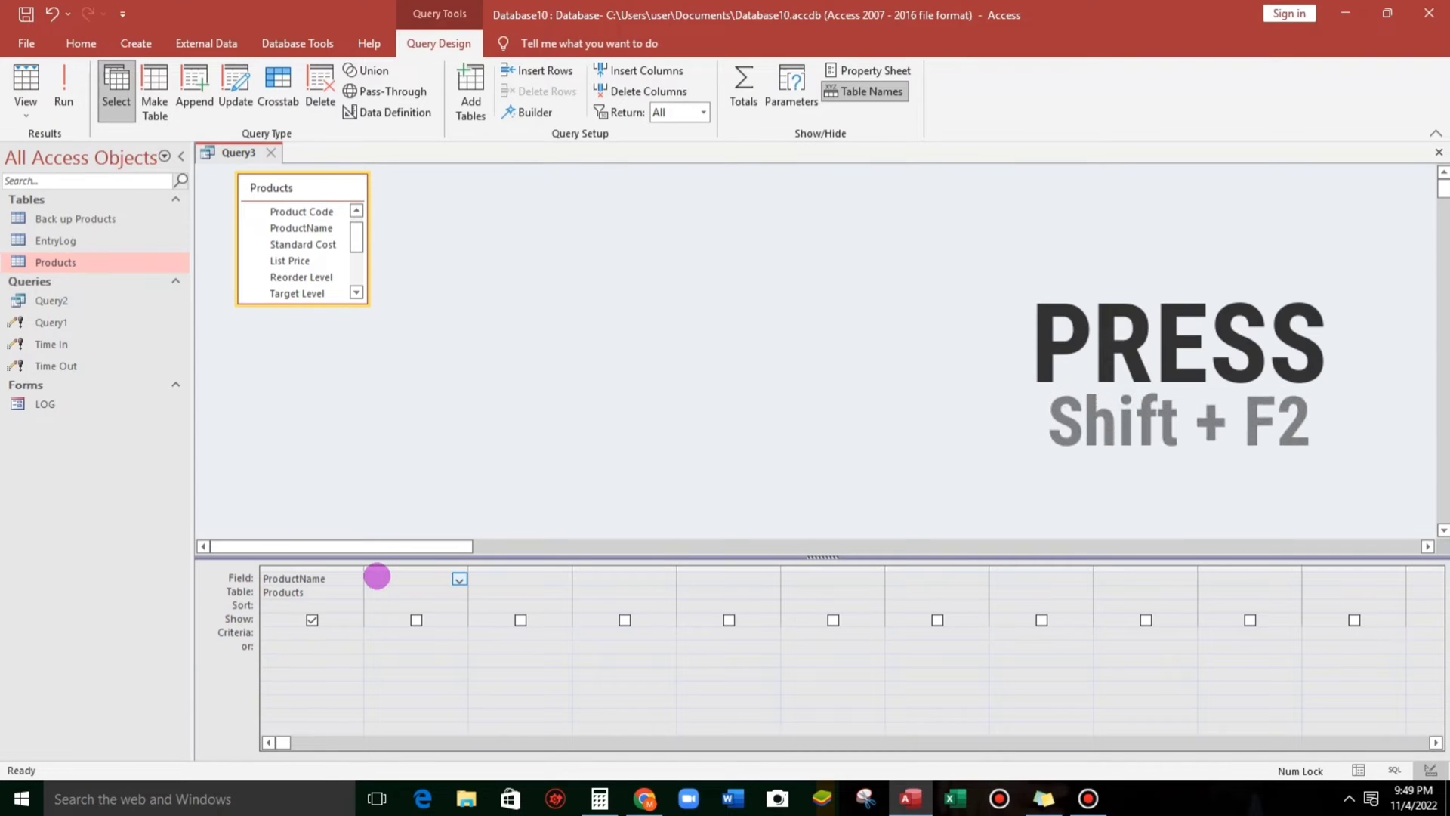
- Add the calculated field Count of Characters: Len(ProductName) to the query, and widen its column in the datasheet results
{"action": "key", "text": "shift+F2"}
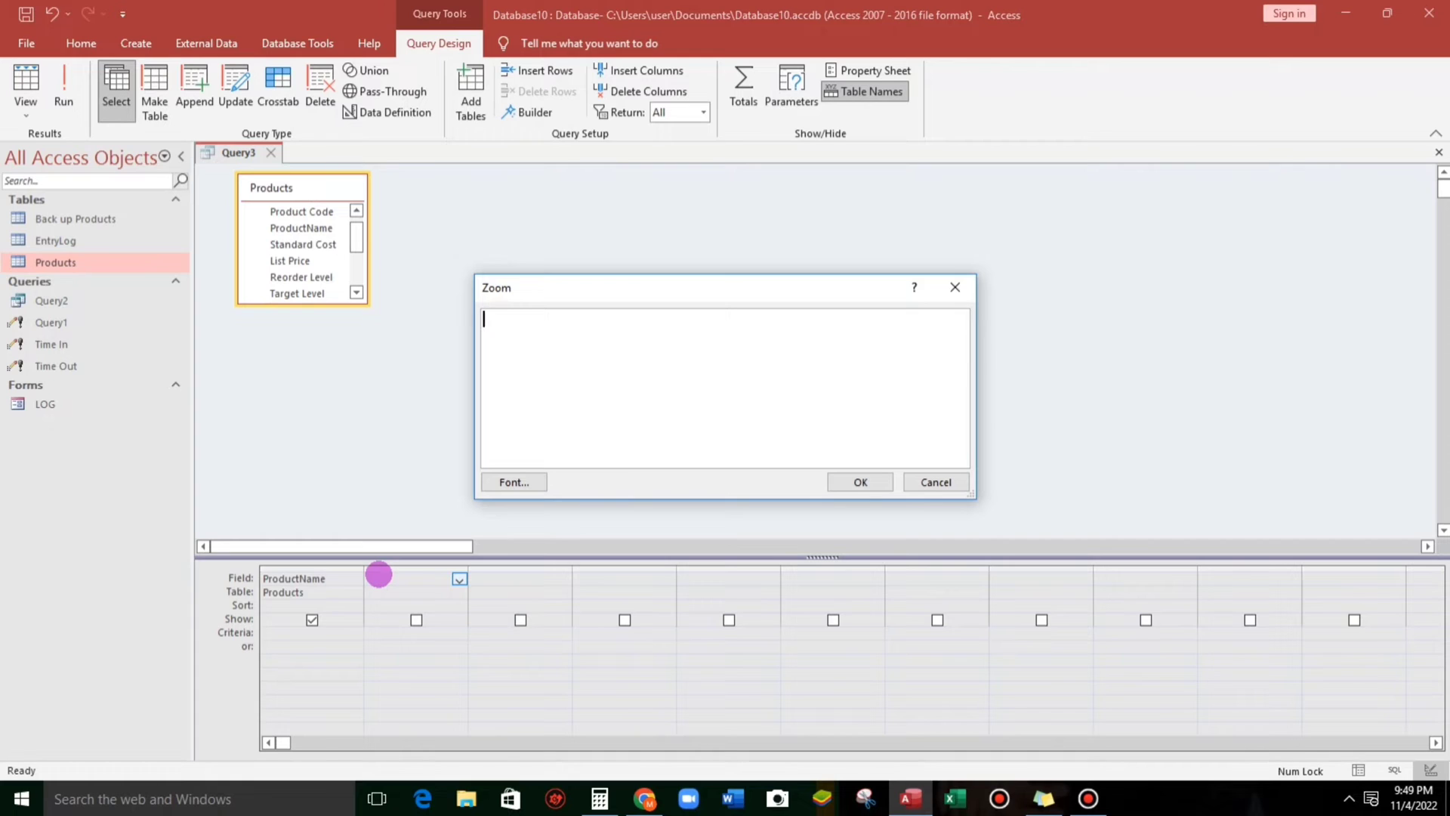
{"action": "type", "text": "Count of "}
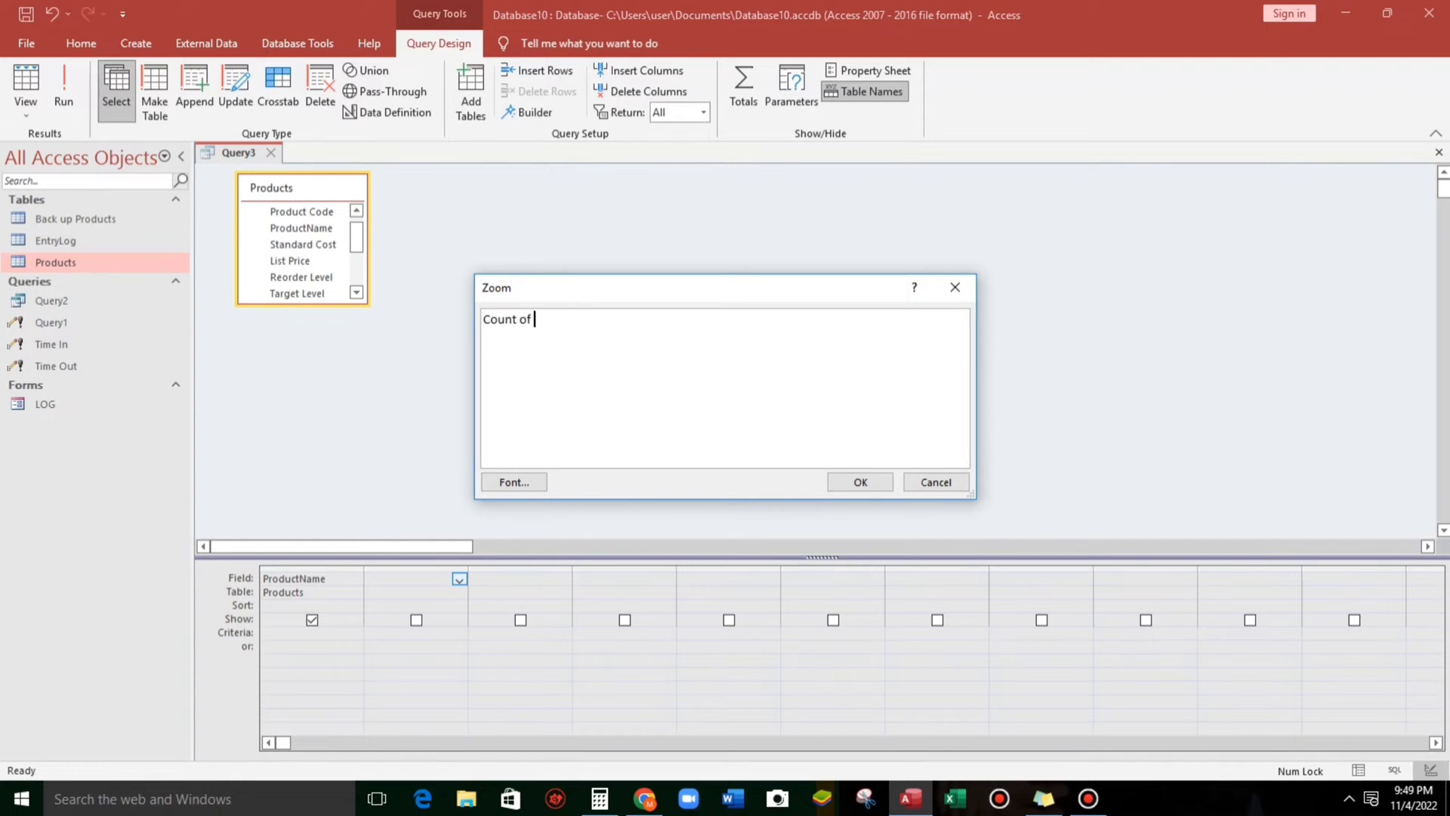
{"action": "type", "text": "Characters: Len(ProductName)"}
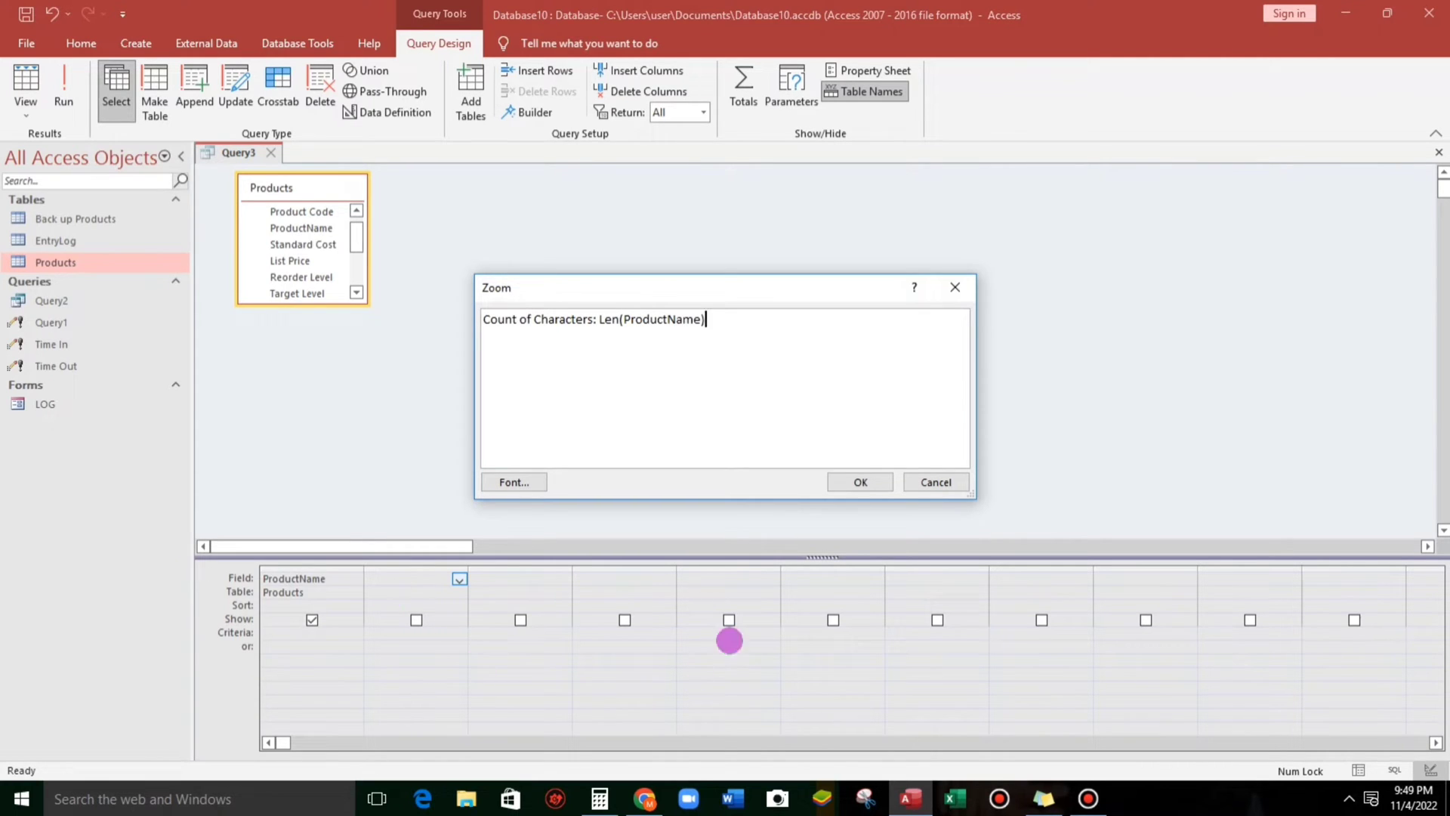
{"action": "left_click", "coordinate": [848, 488]}
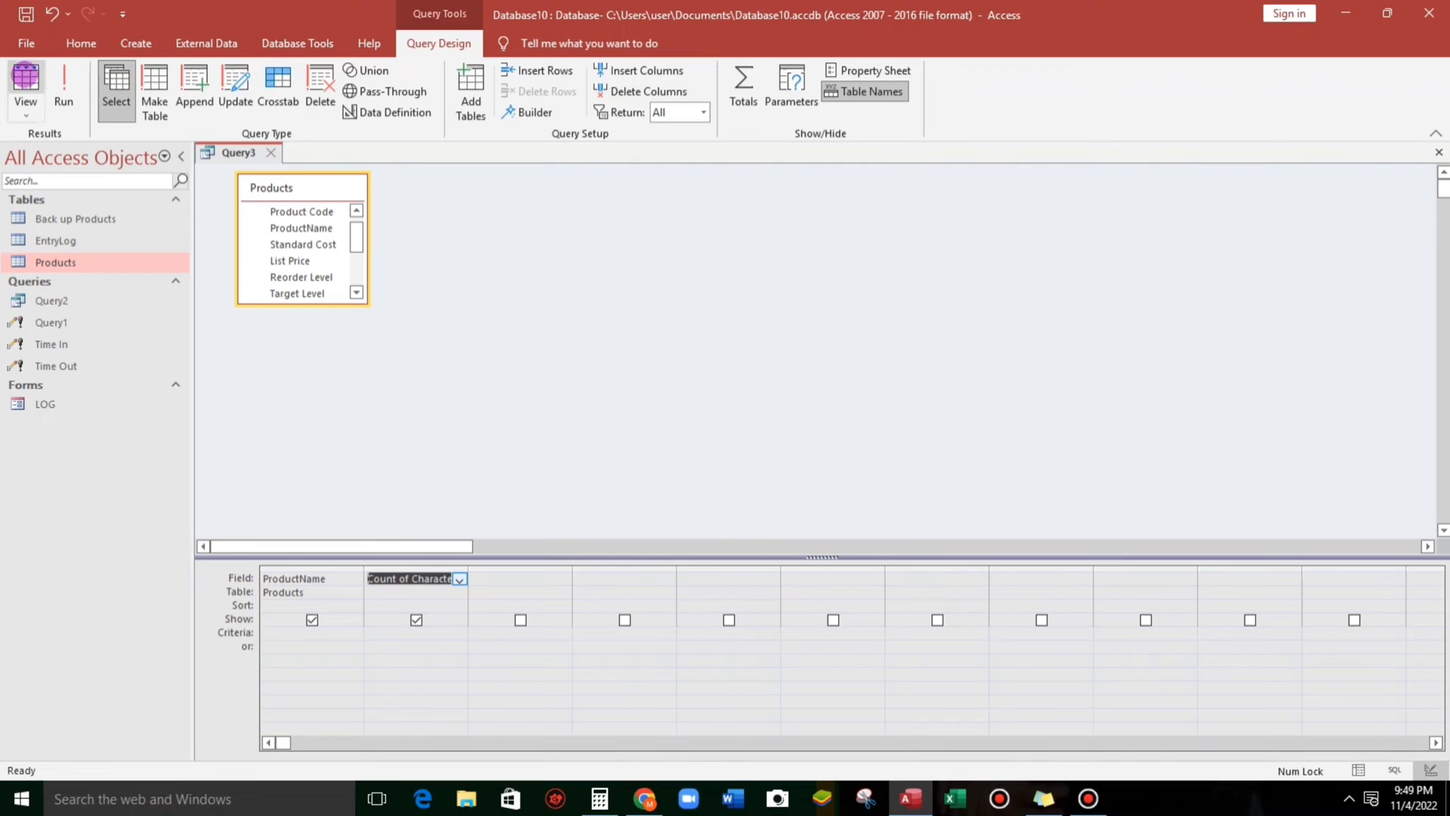
{"action": "left_click", "coordinate": [25, 82]}
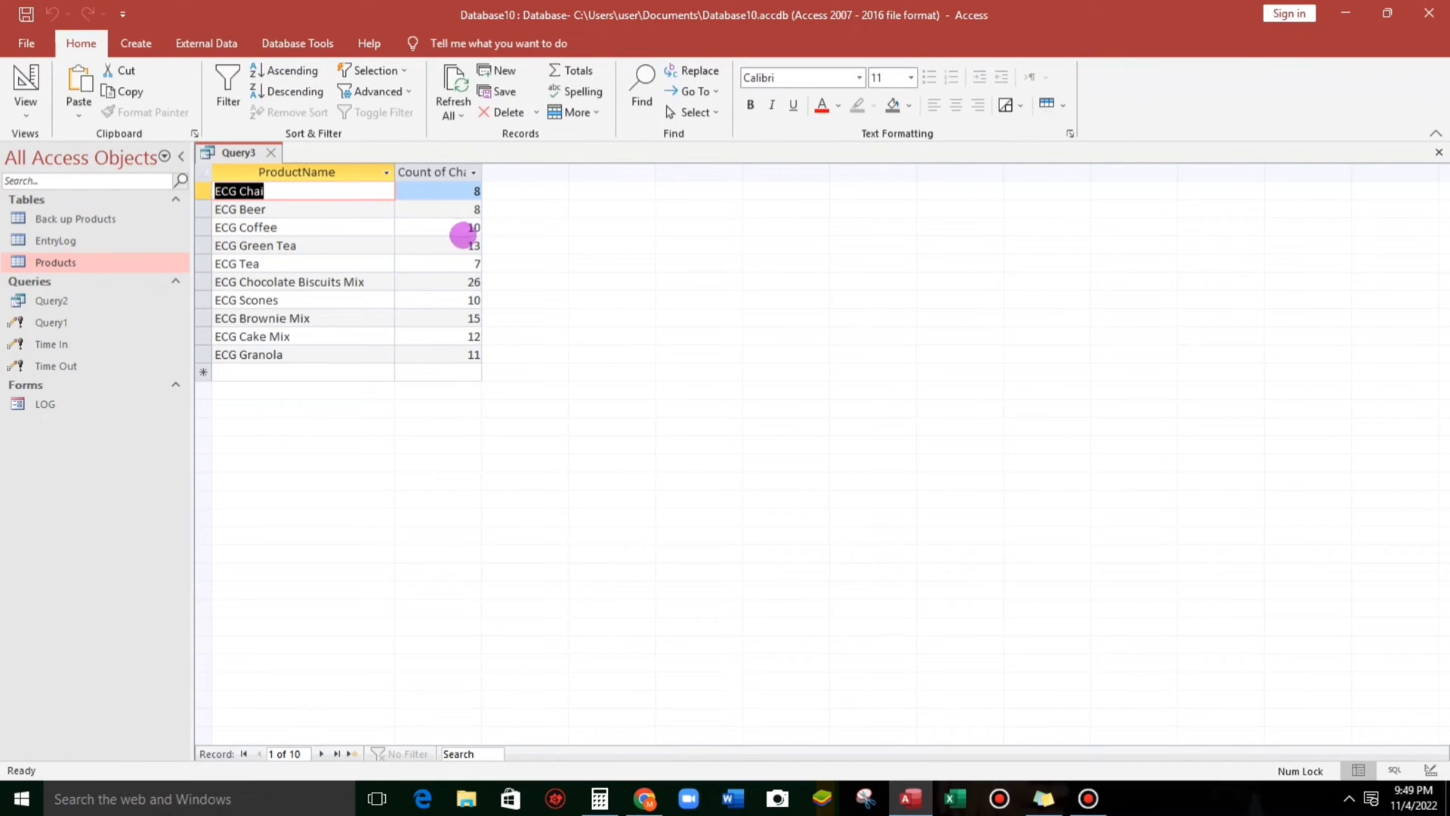
{"action": "left_click_drag", "start_coordinate": [484, 171], "coordinate": [626, 182]}
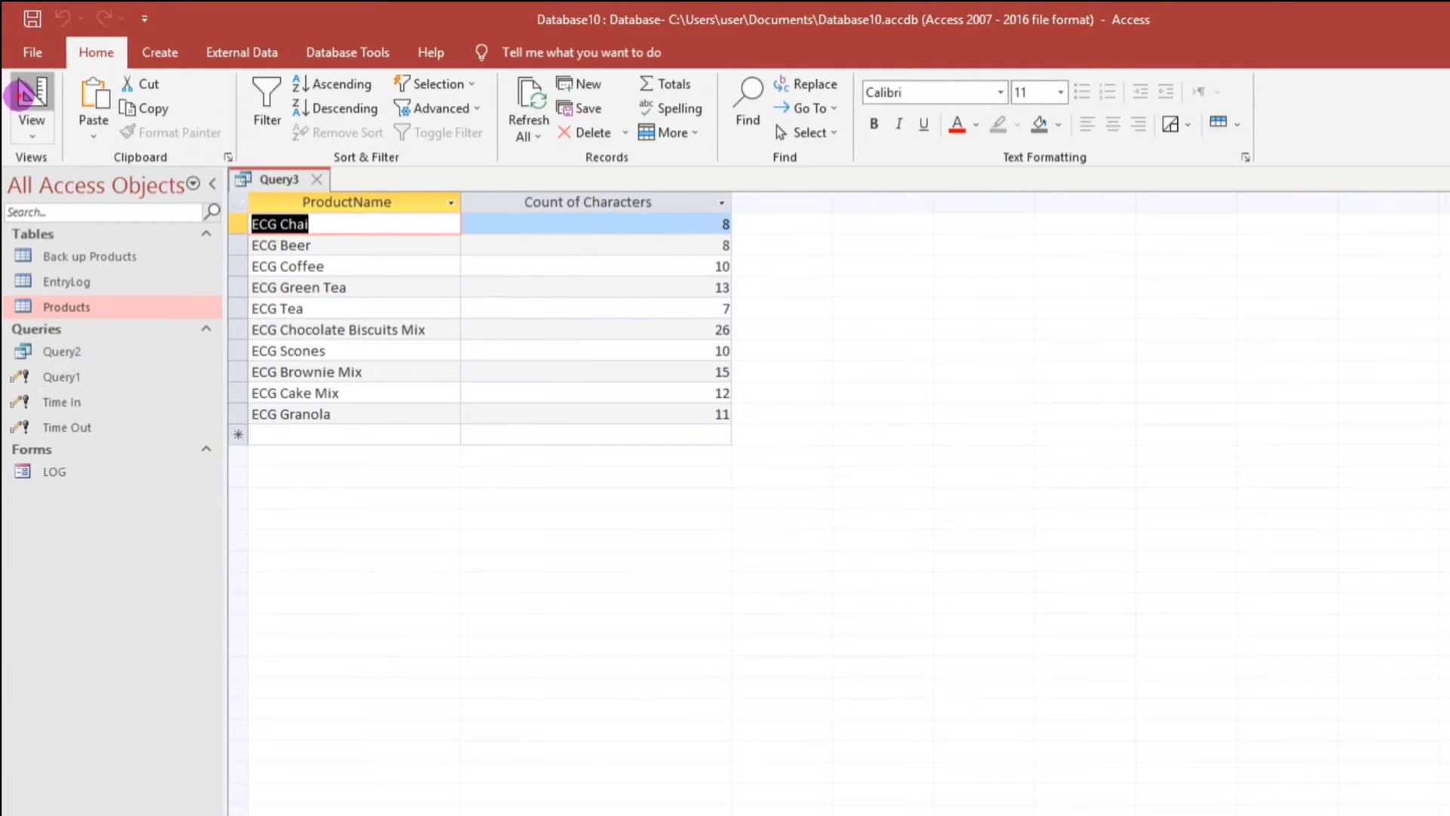
- Add the calculated field Without Space: Len(Replace(ProductName," ","")) in the next empty column, and widen its column in the datasheet results
{"action": "left_click", "coordinate": [31, 98]}
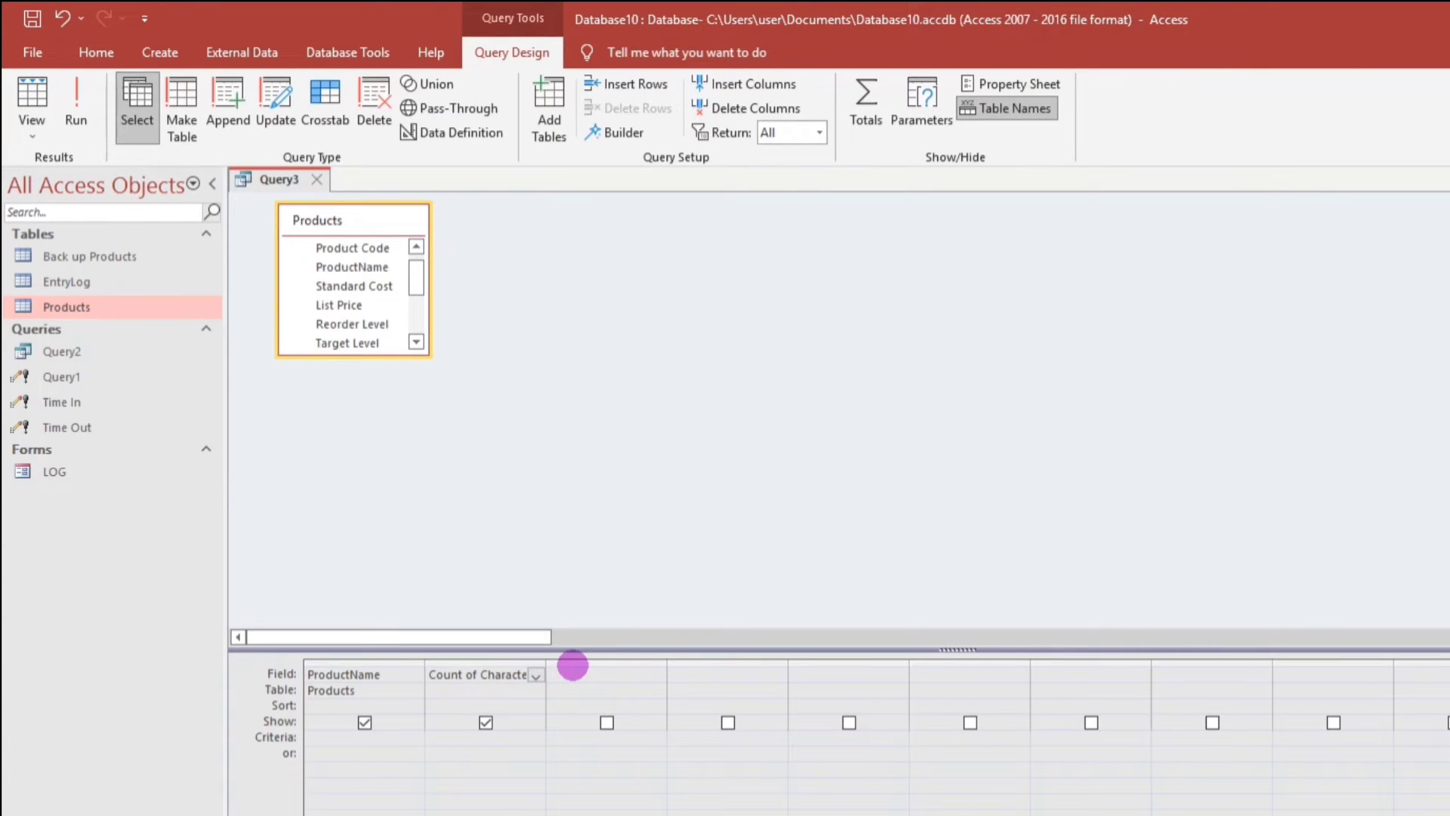
{"action": "left_click", "coordinate": [573, 668]}
{"action": "key", "text": "shift+F2"}
{"action": "type", "text": "Witouth"}
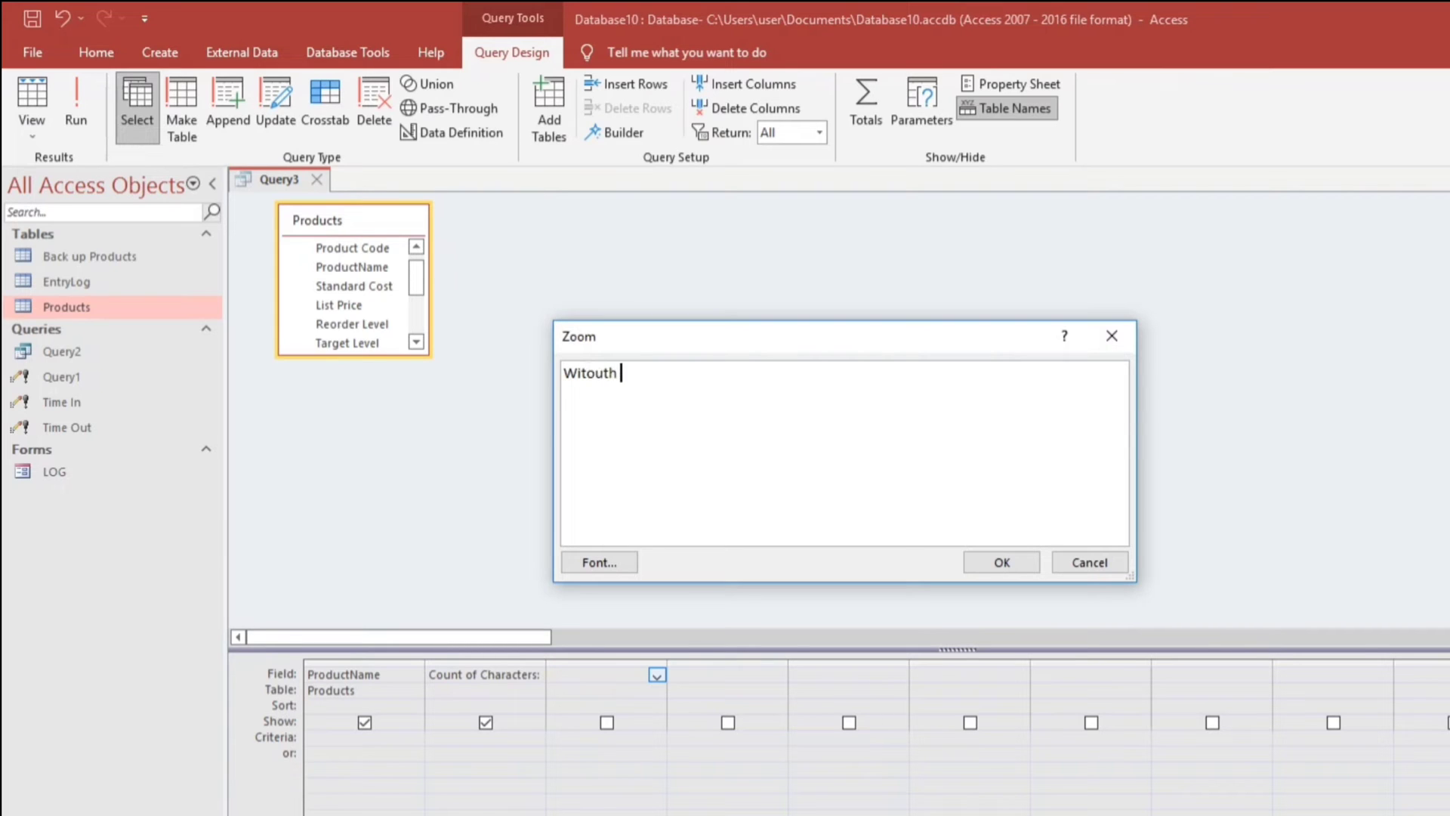
{"action": "key", "text": "BackSpace"}
{"action": "key", "text": "BackSpace"}
{"action": "key", "text": "BackSpace"}
{"action": "key", "text": "BackSpace"}
{"action": "key", "text": "BackSpace"}
{"action": "type", "text": "hout Space: Len(Repa"}
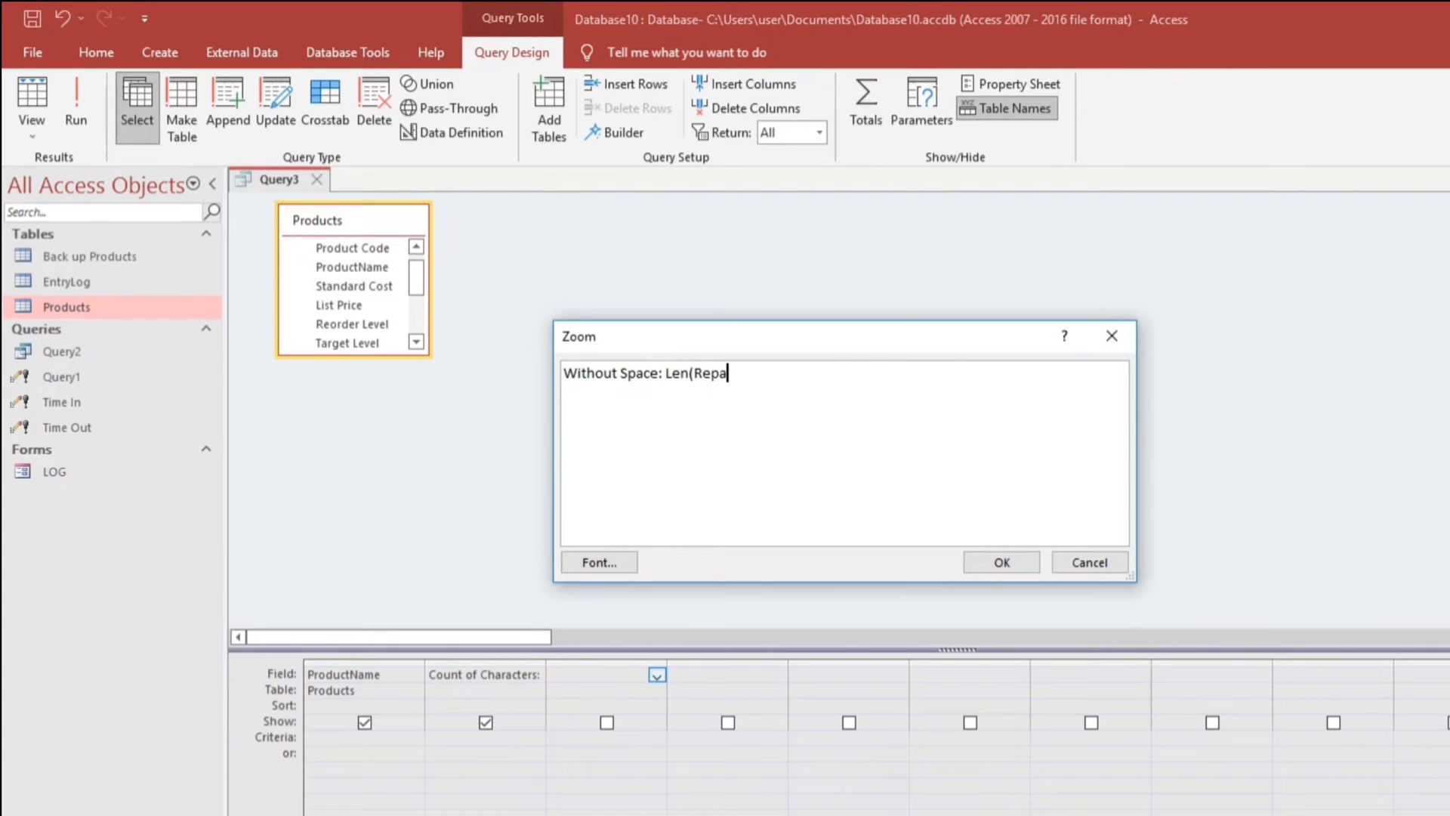
{"action": "key", "text": "BackSpace"}
{"action": "type", "text": "lace(ProductName"}
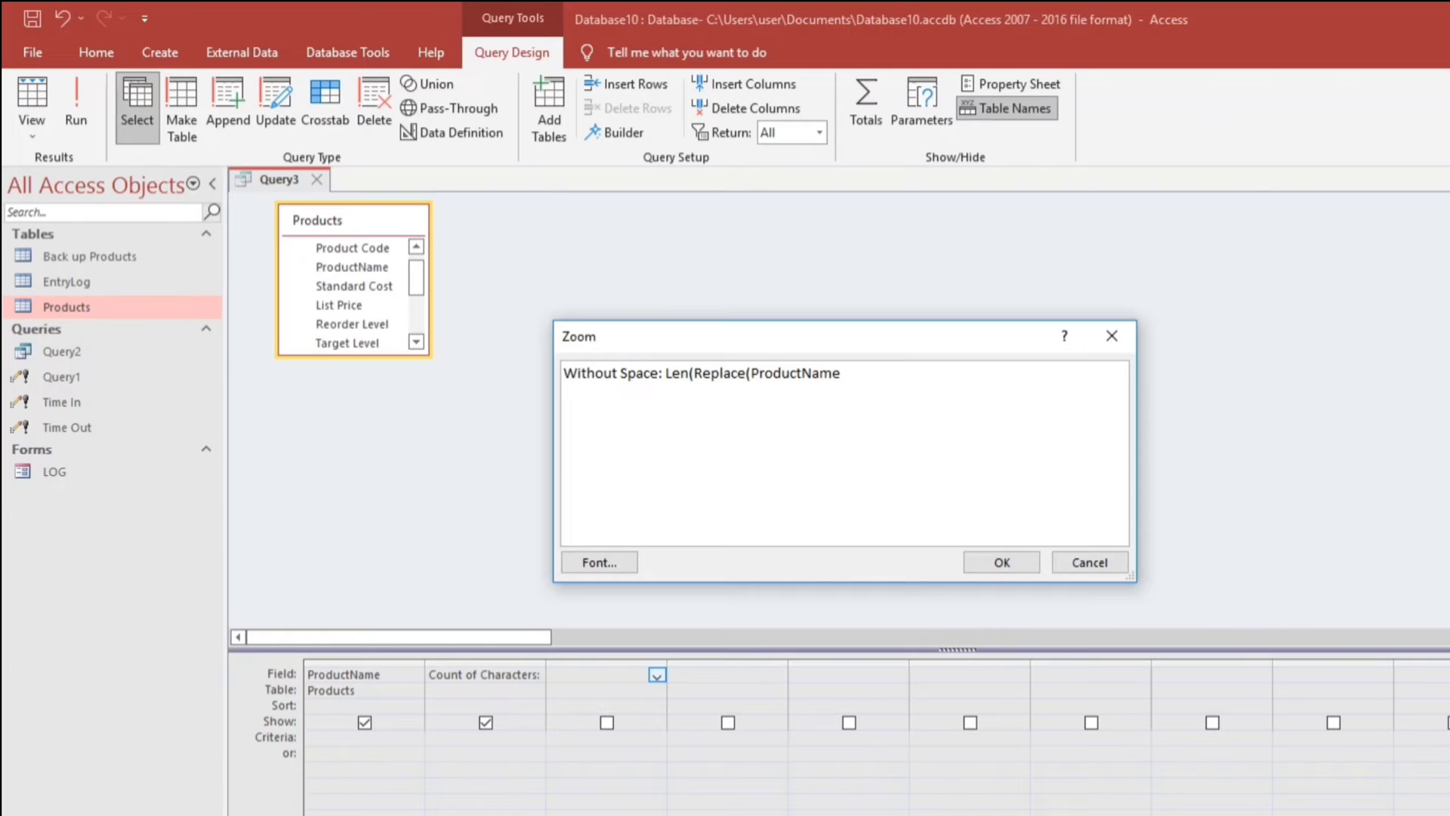
{"action": "type", "text": ",\""}
{"action": "type", "text": "\",\"\"))"}
{"action": "left_click", "coordinate": [1005, 561]}
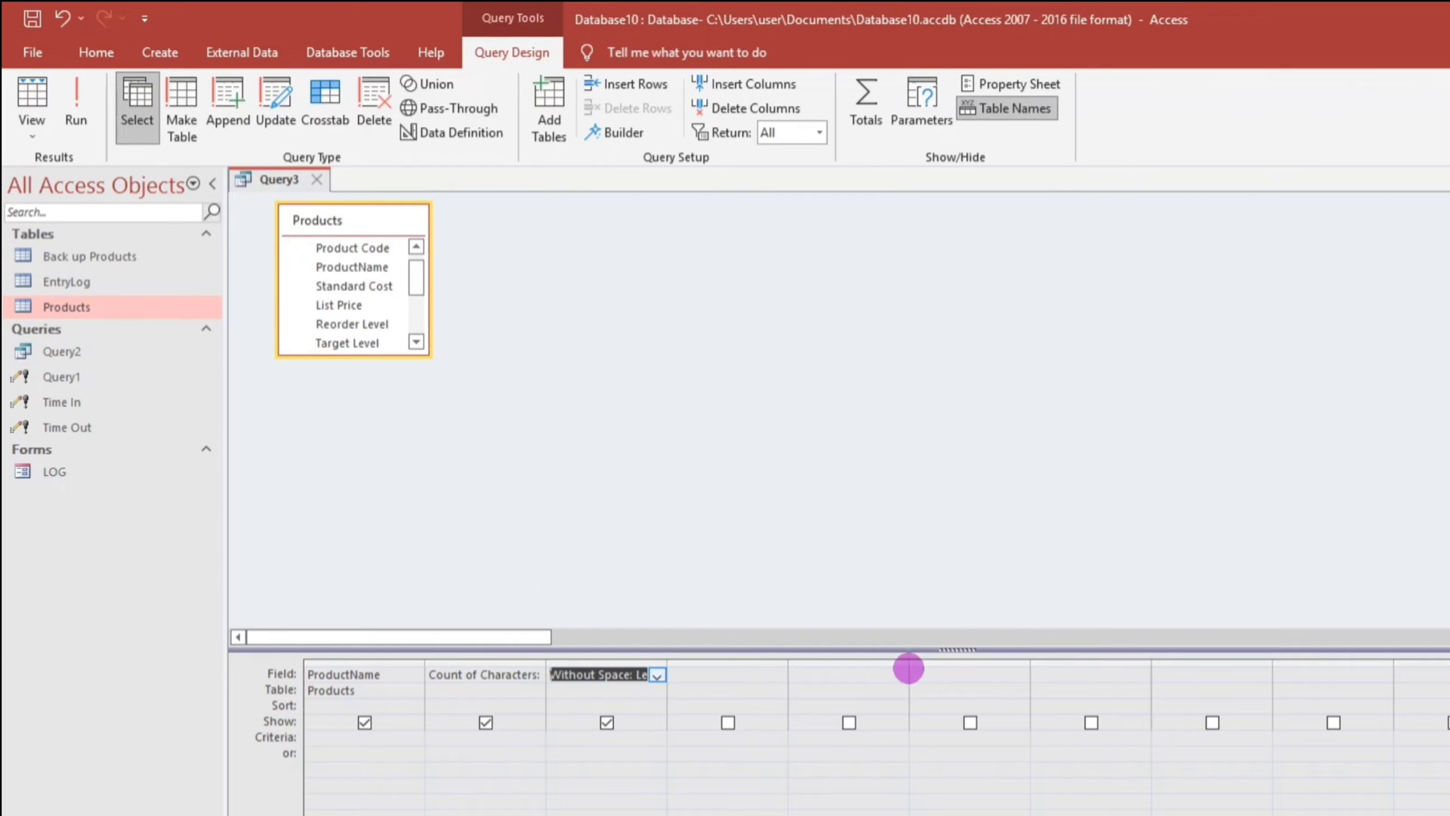
{"action": "left_click", "coordinate": [32, 98]}
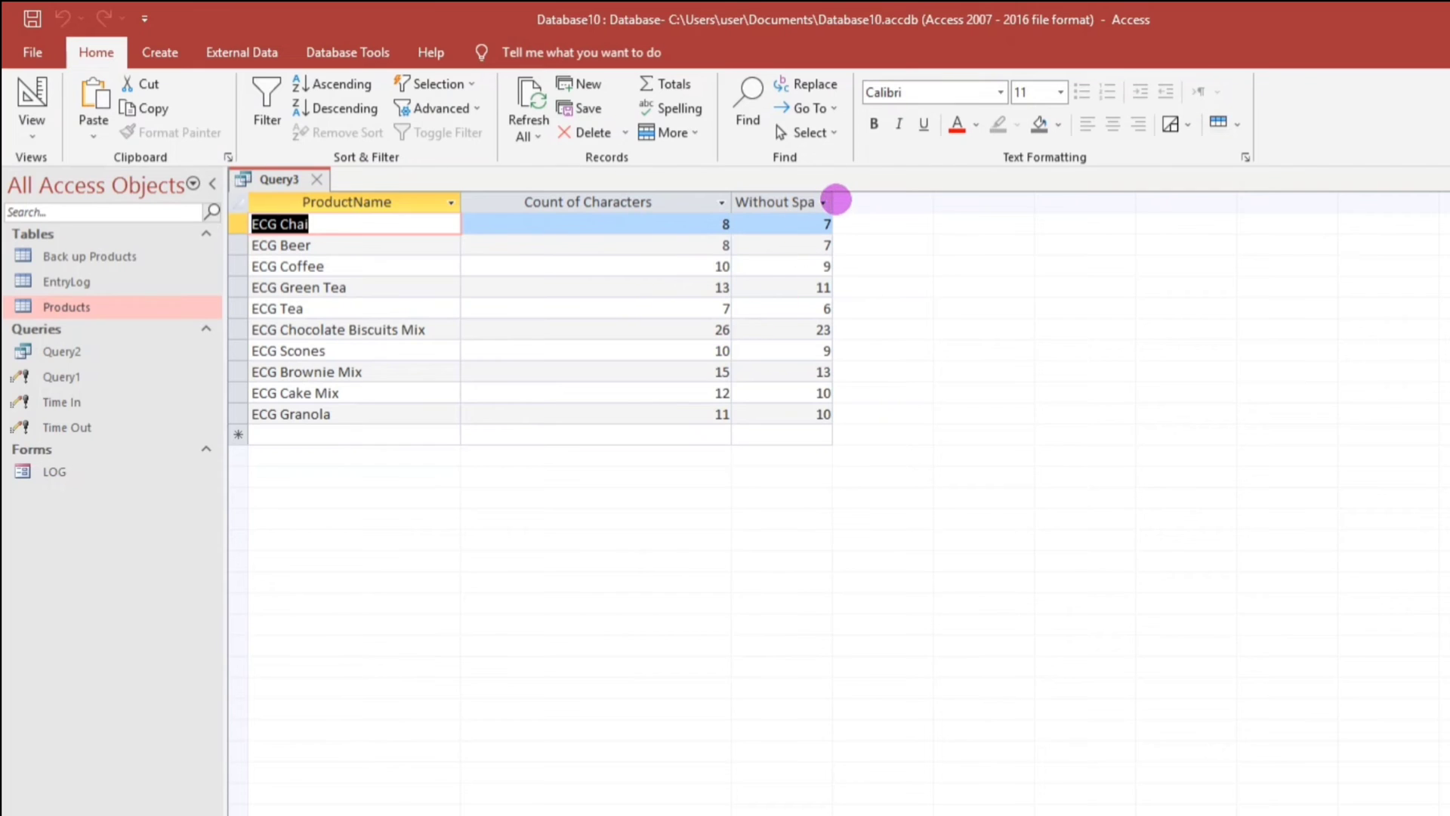
{"action": "left_click_drag", "start_coordinate": [833, 201], "coordinate": [982, 210]}
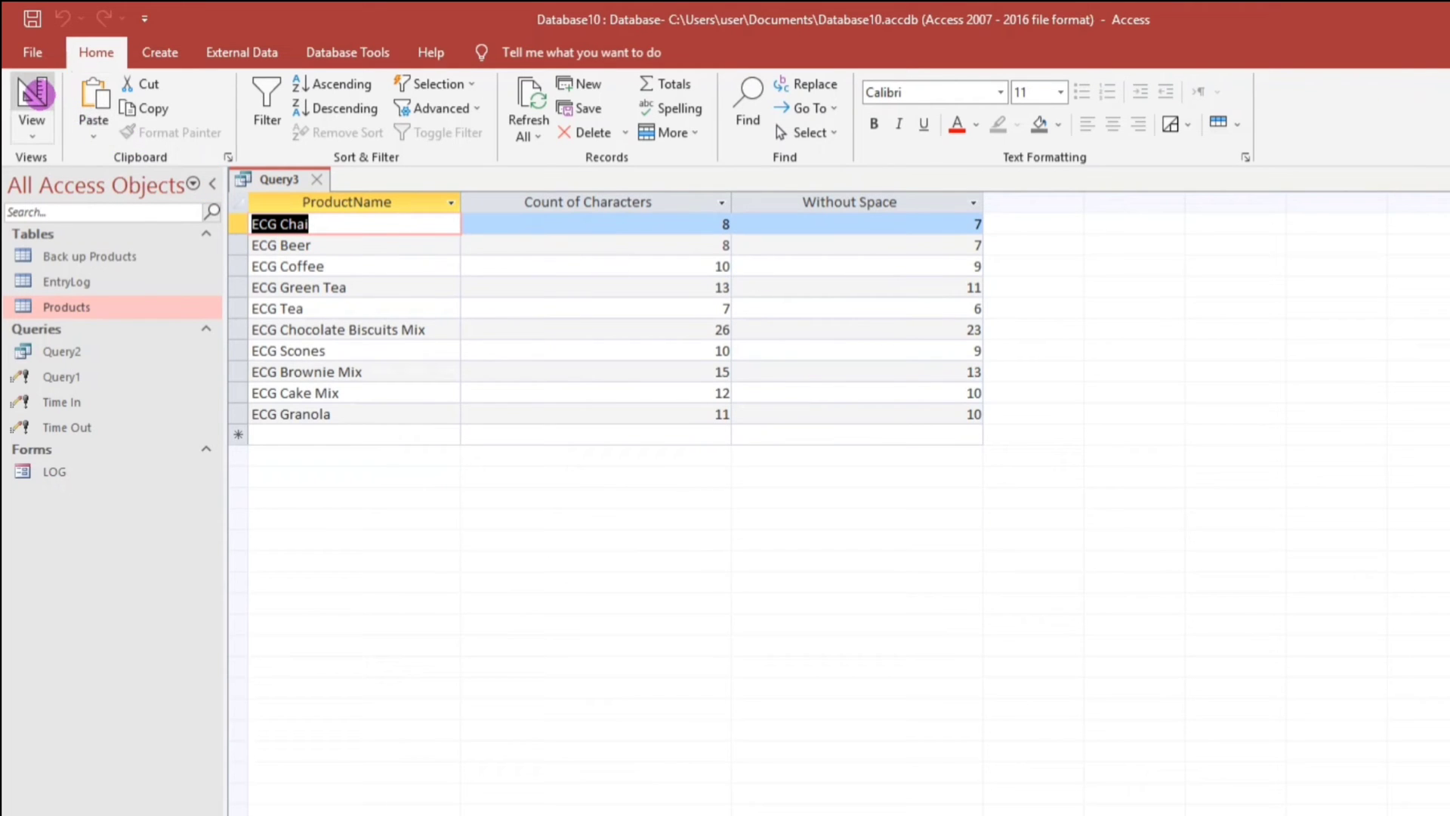
- Add the calculated field Count Of C: Len(ProductName)-Len(Replace(ProductName,"C","")) in the next empty column and display the query results
{"action": "left_click", "coordinate": [32, 92]}
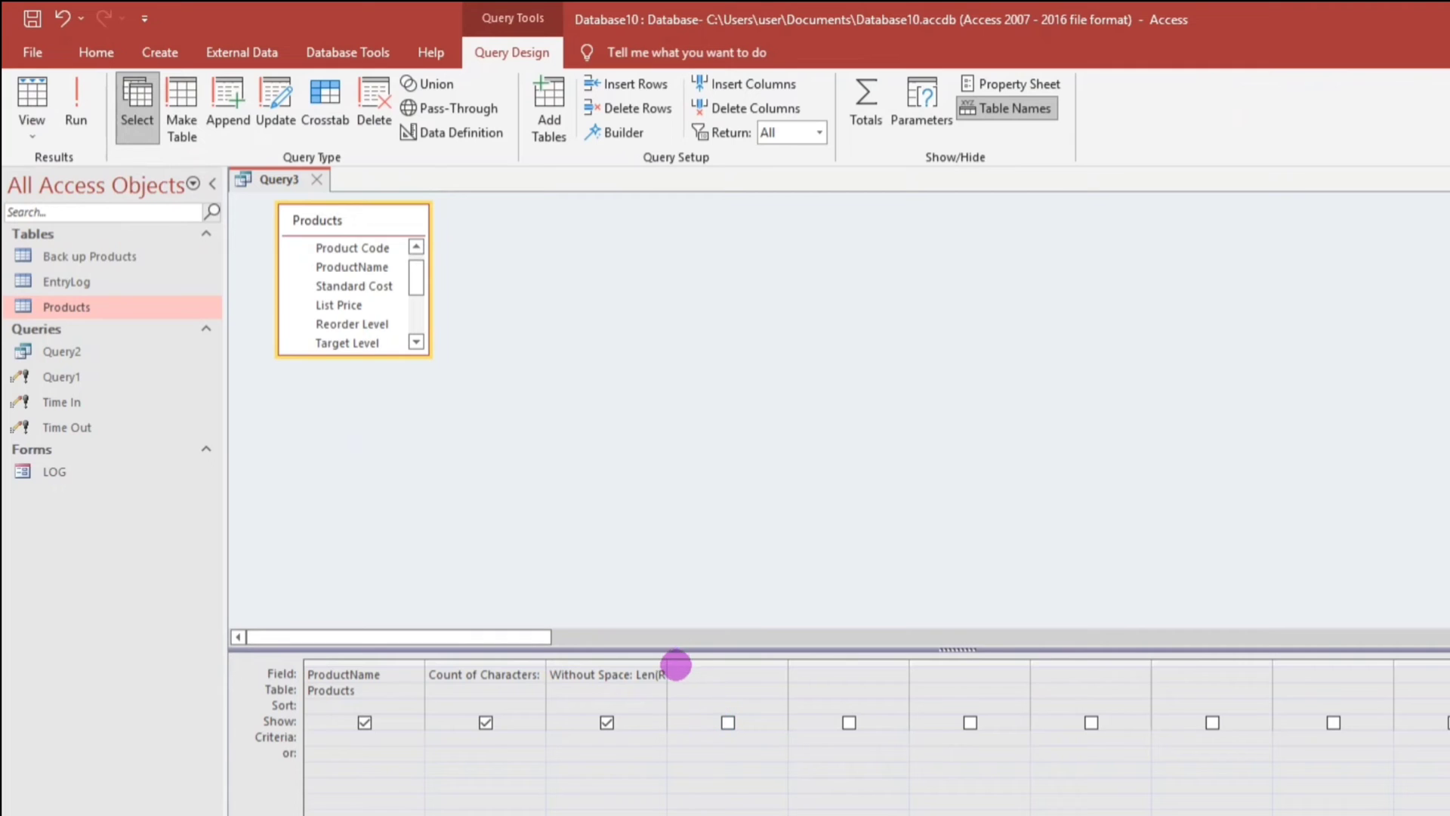
{"action": "left_click", "coordinate": [675, 668]}
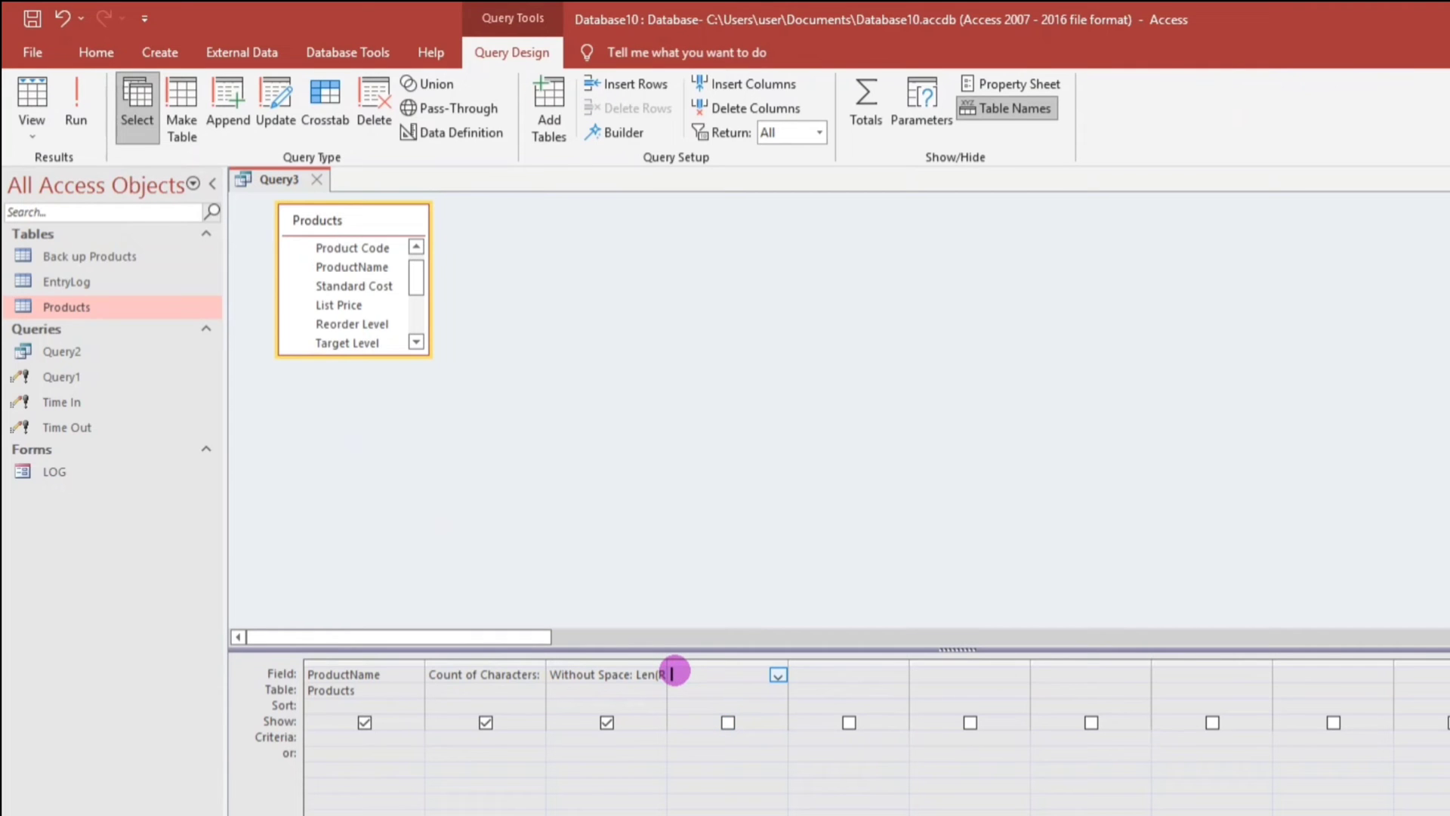
{"action": "key", "text": "shift+F2"}
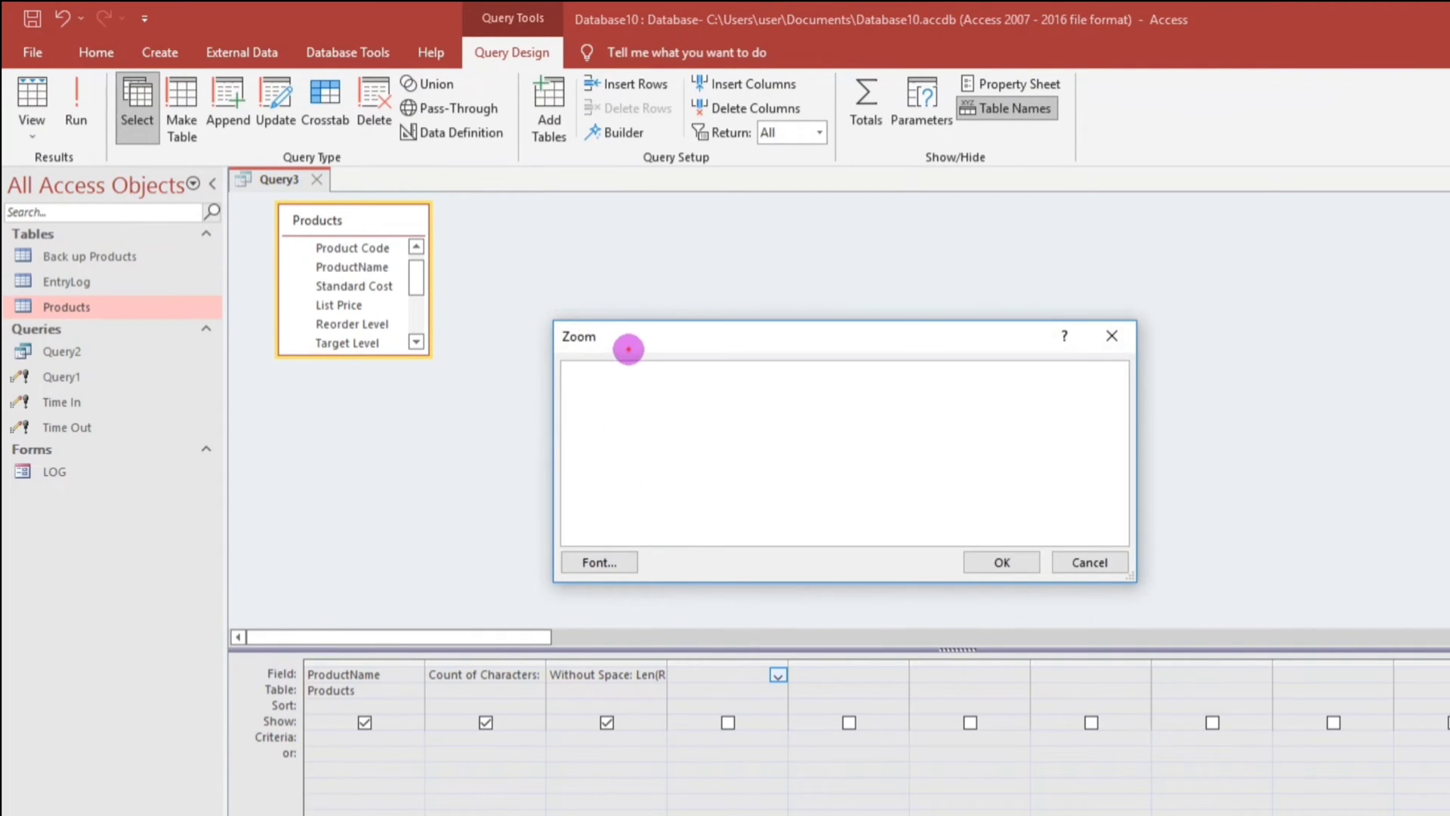
{"action": "left_click_drag", "start_coordinate": [628, 349], "coordinate": [559, 373]}
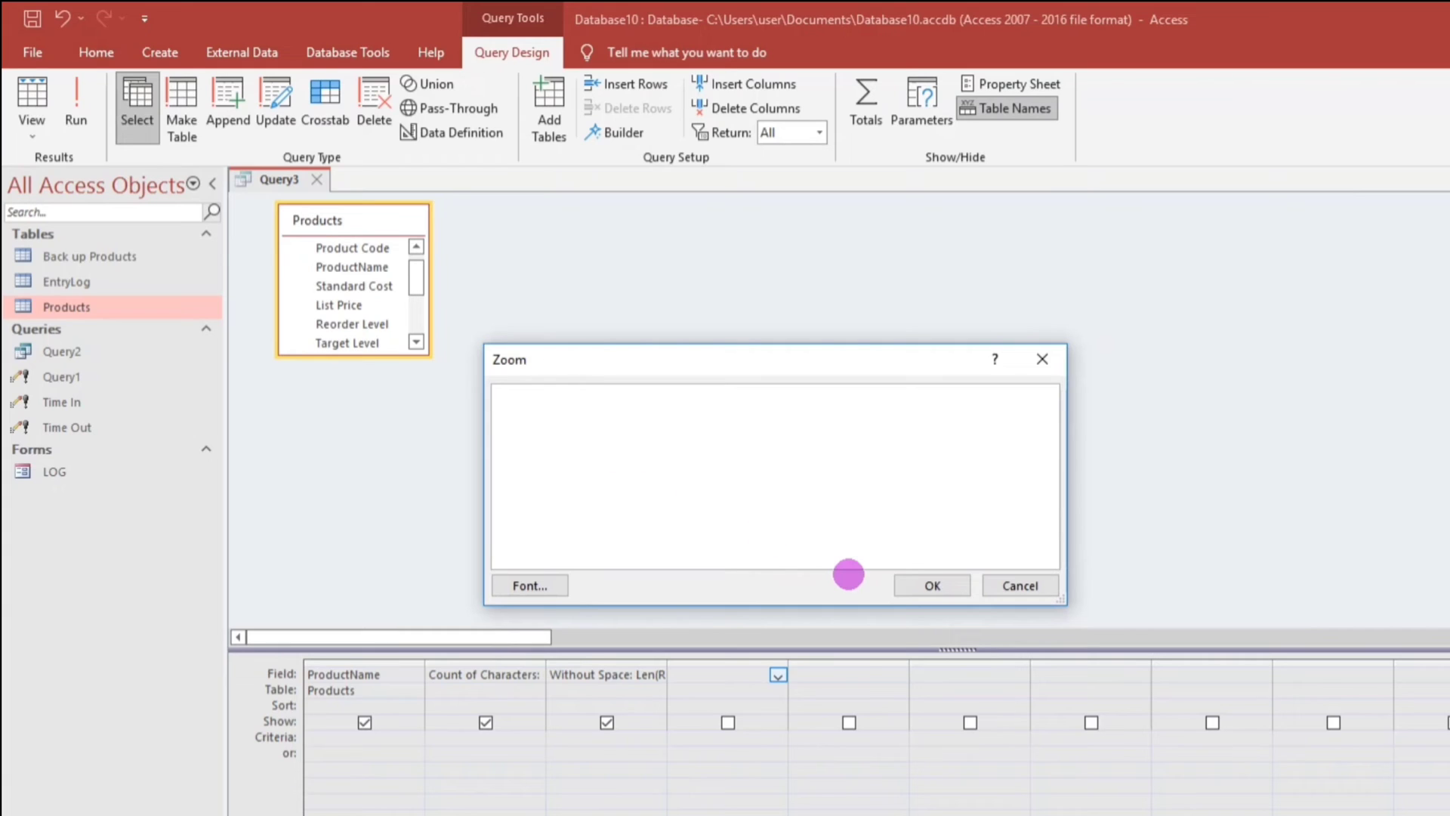
{"action": "type", "text": "Count"}
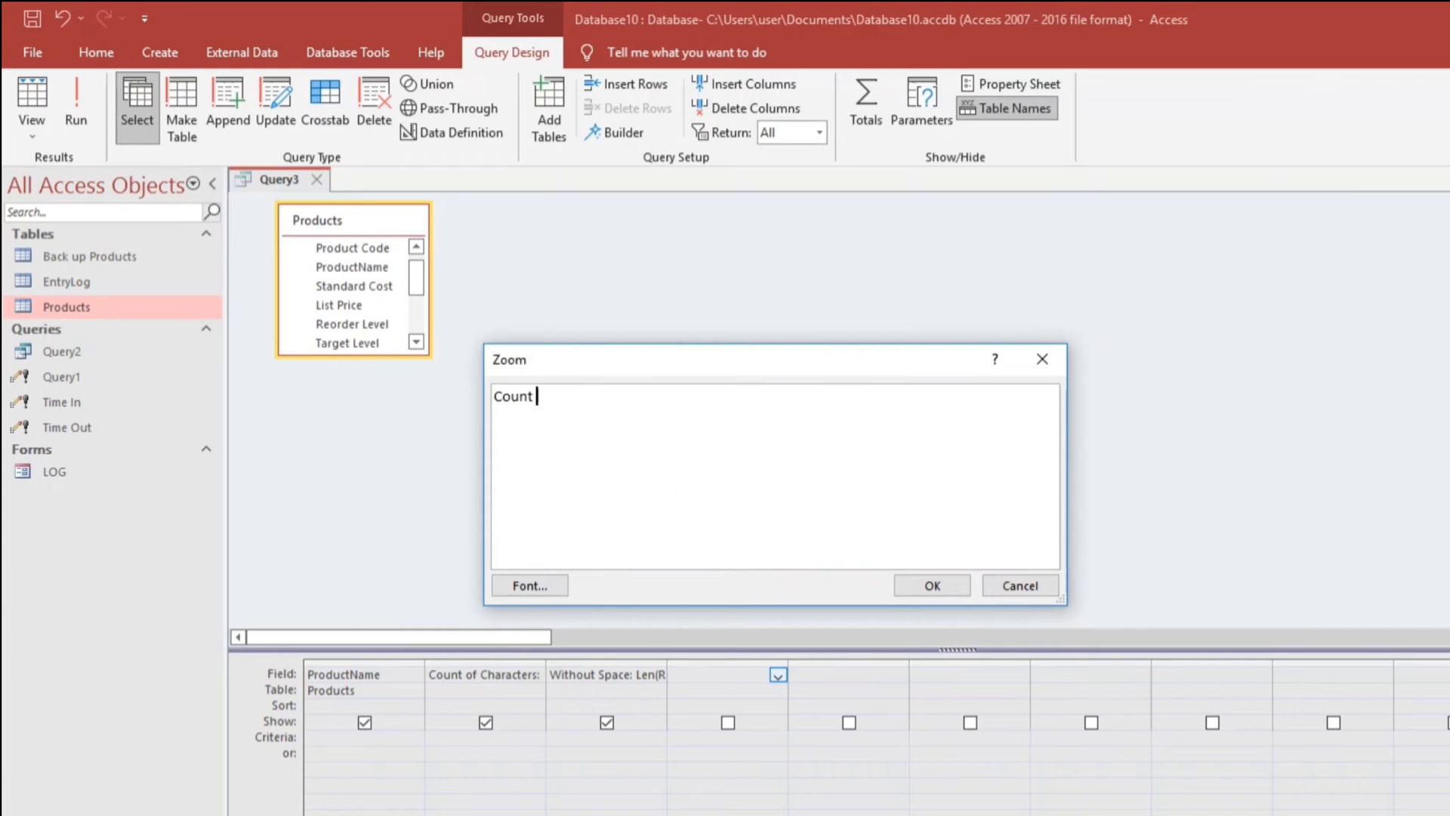
{"action": "type", "text": " Of C: Len(ProductName"}
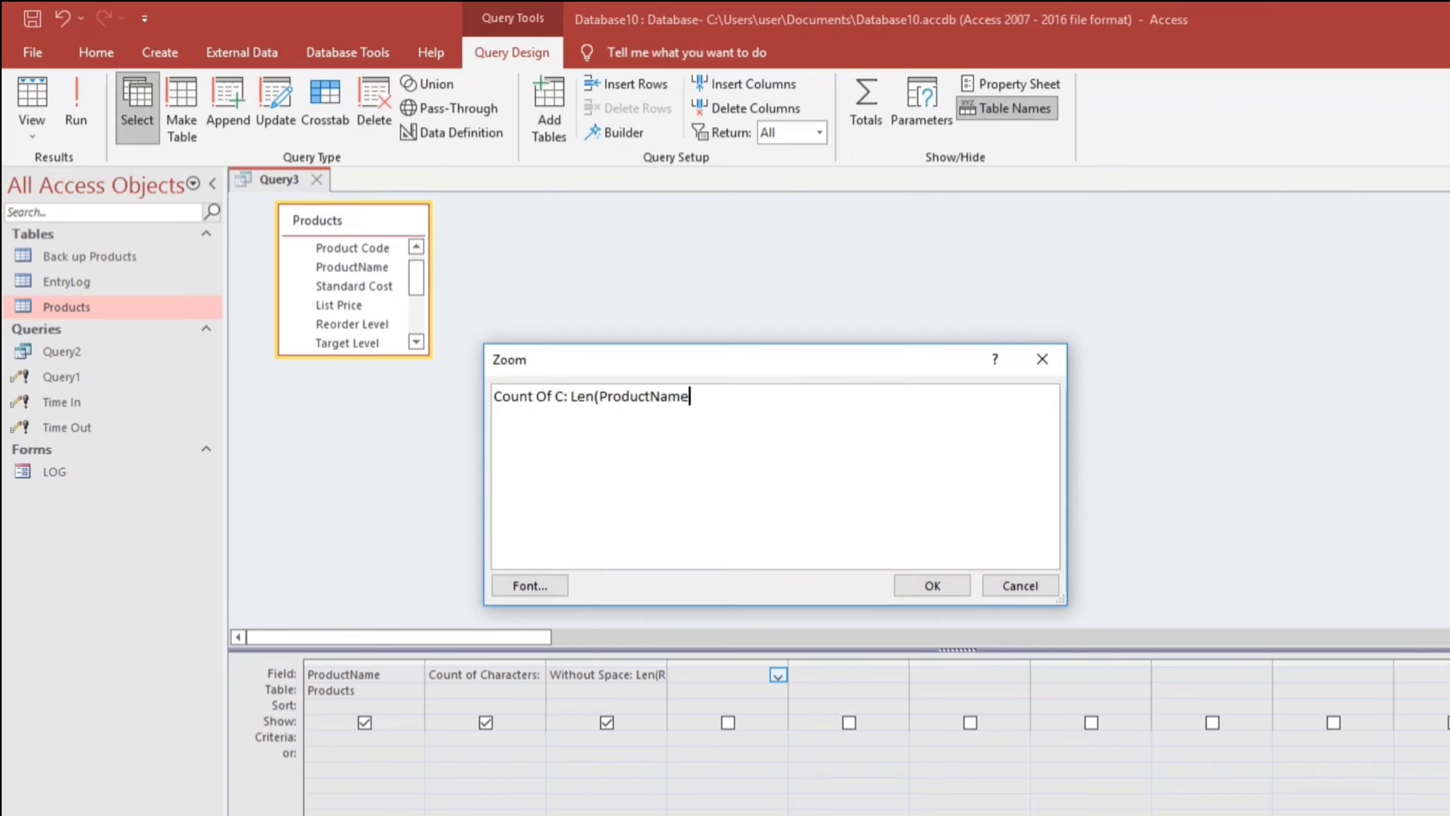
{"action": "type", "text": ")-Len(Replace(ProductName"}
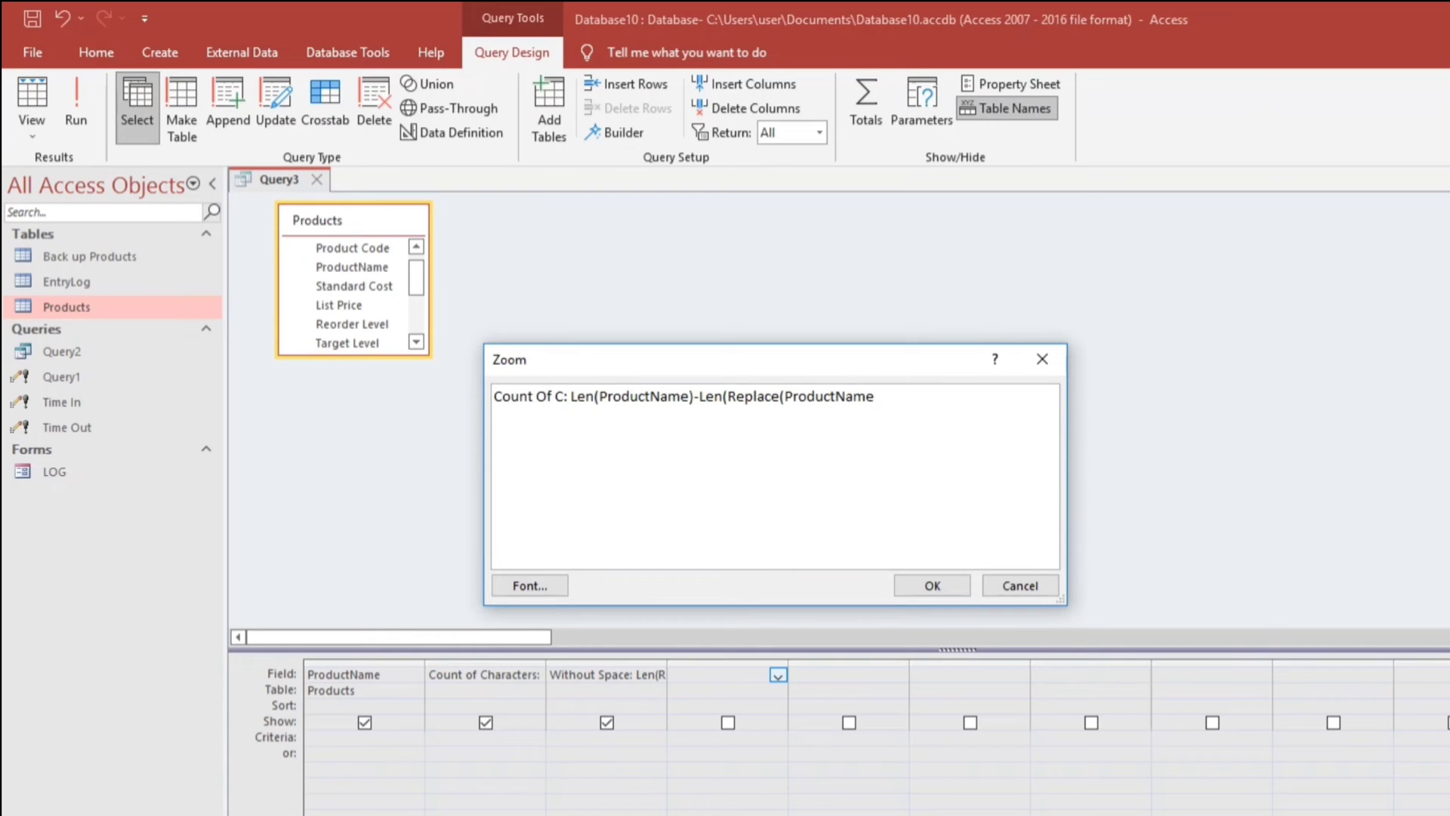
{"action": "type", "text": ",\"C\",\"\"))"}
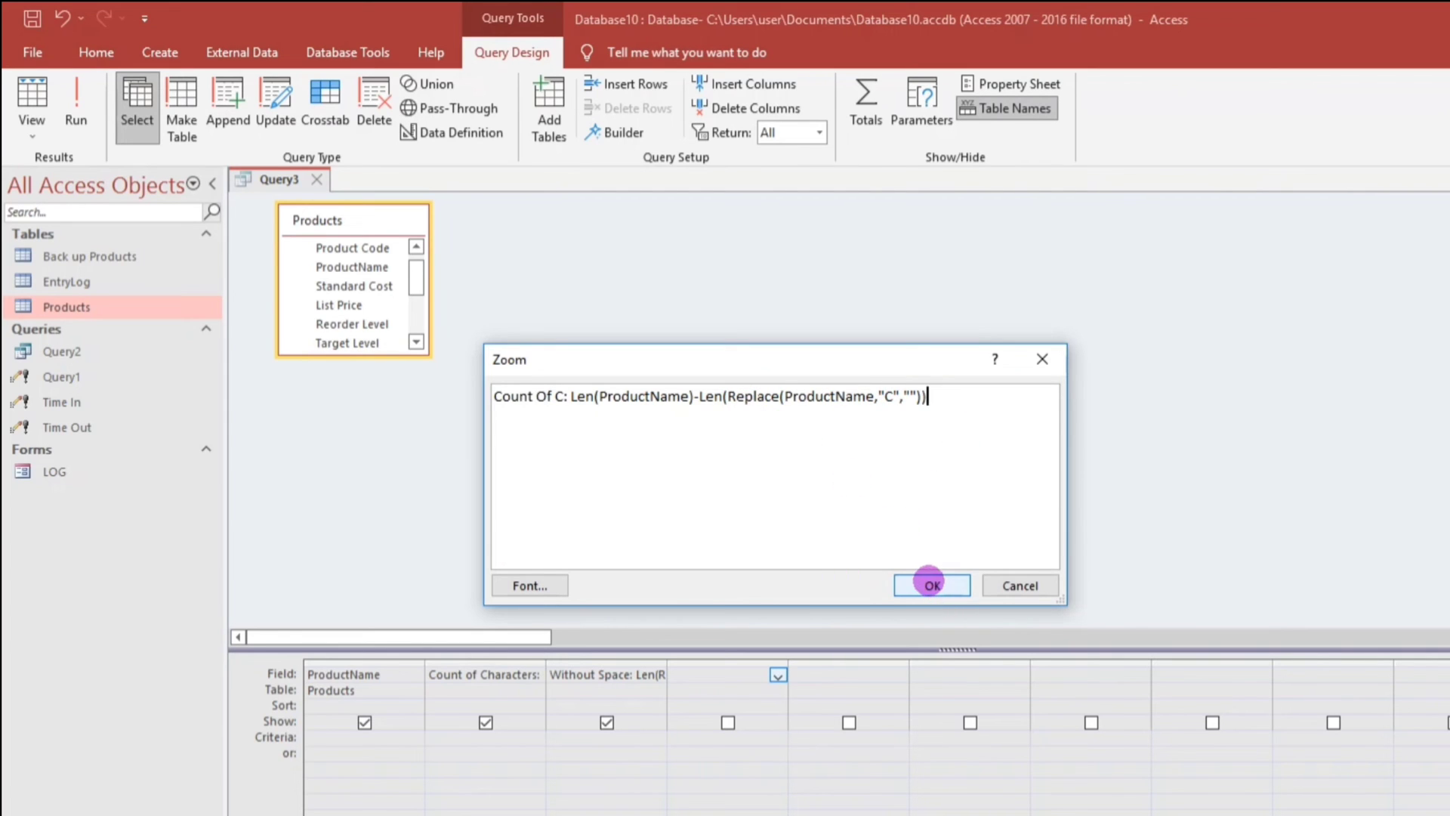
{"action": "left_click", "coordinate": [931, 583]}
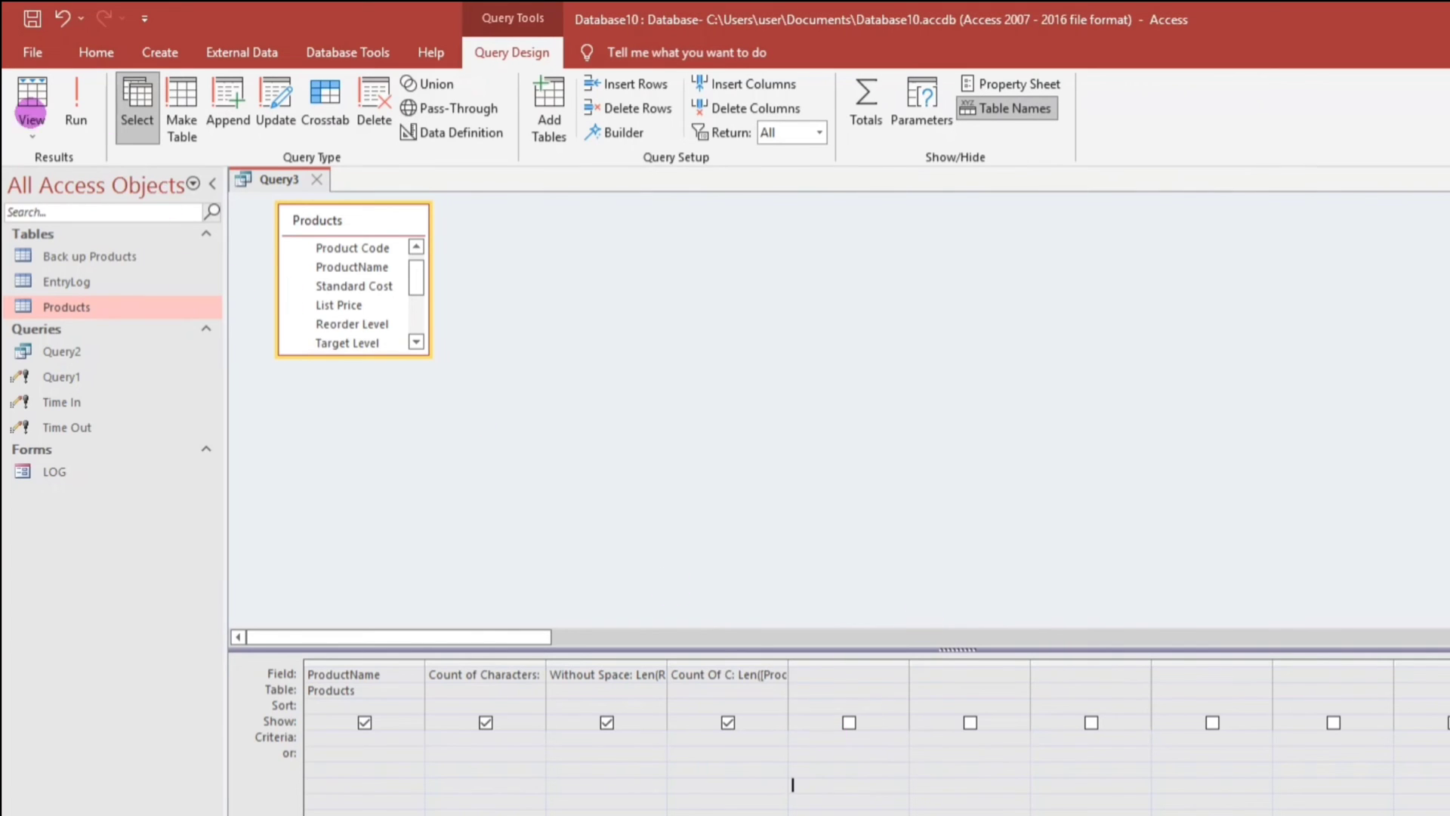
{"action": "left_click", "coordinate": [31, 109]}
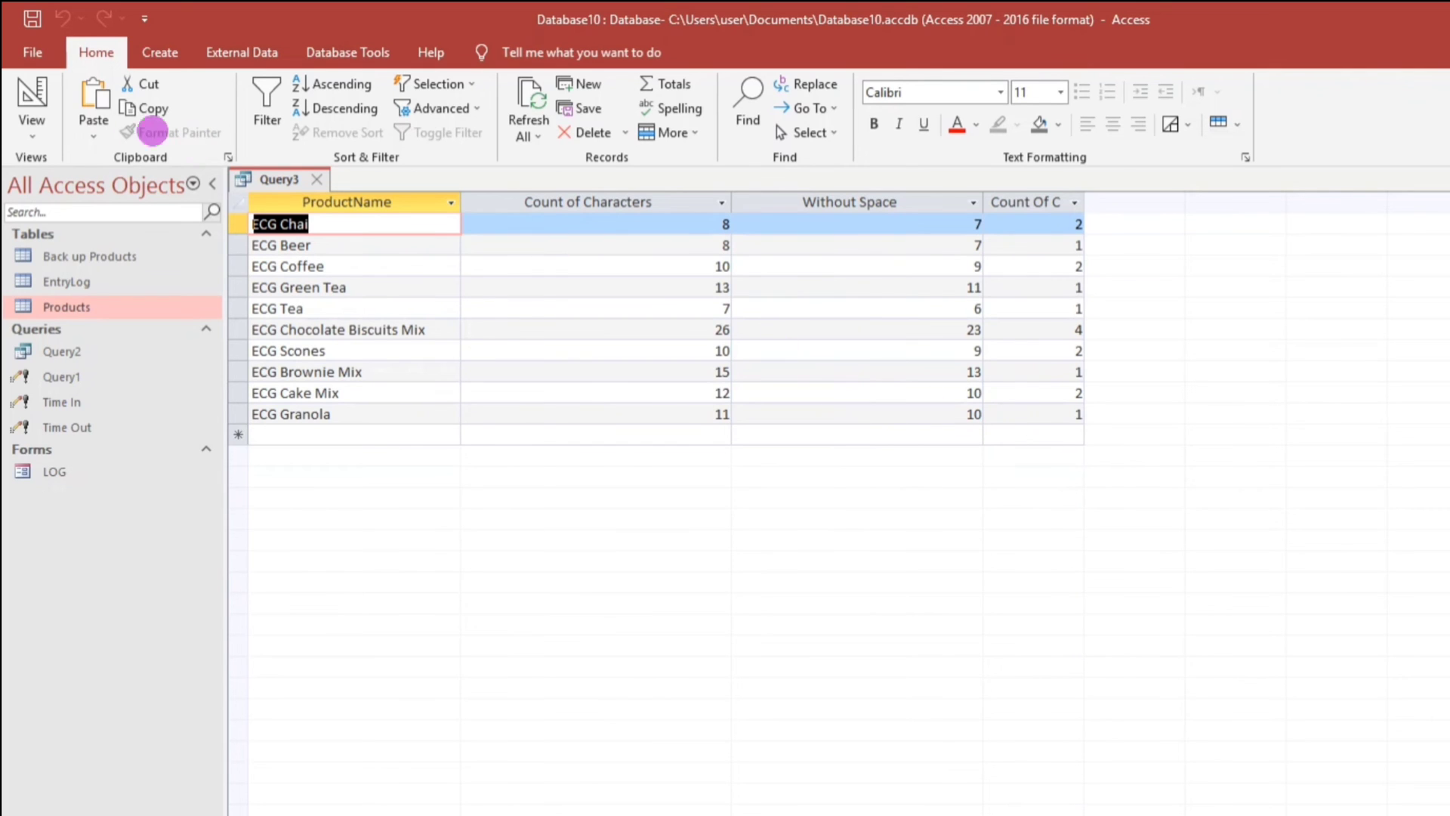
- Widen the Count Of C column in the query design grid and copy its whole expression into the next empty field
{"action": "left_click", "coordinate": [31, 94]}
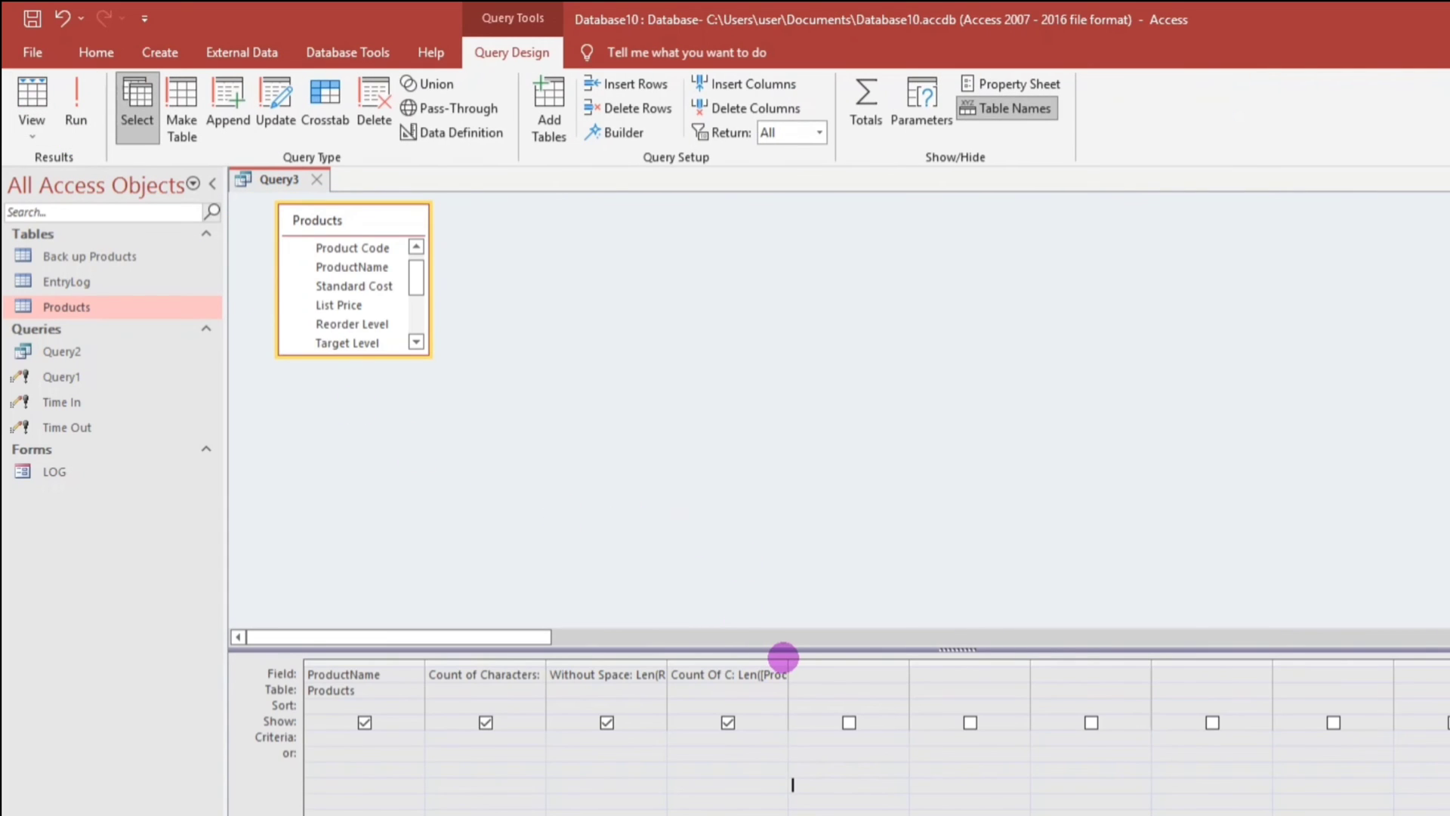
{"action": "left_click_drag", "start_coordinate": [788, 660], "coordinate": [939, 673]}
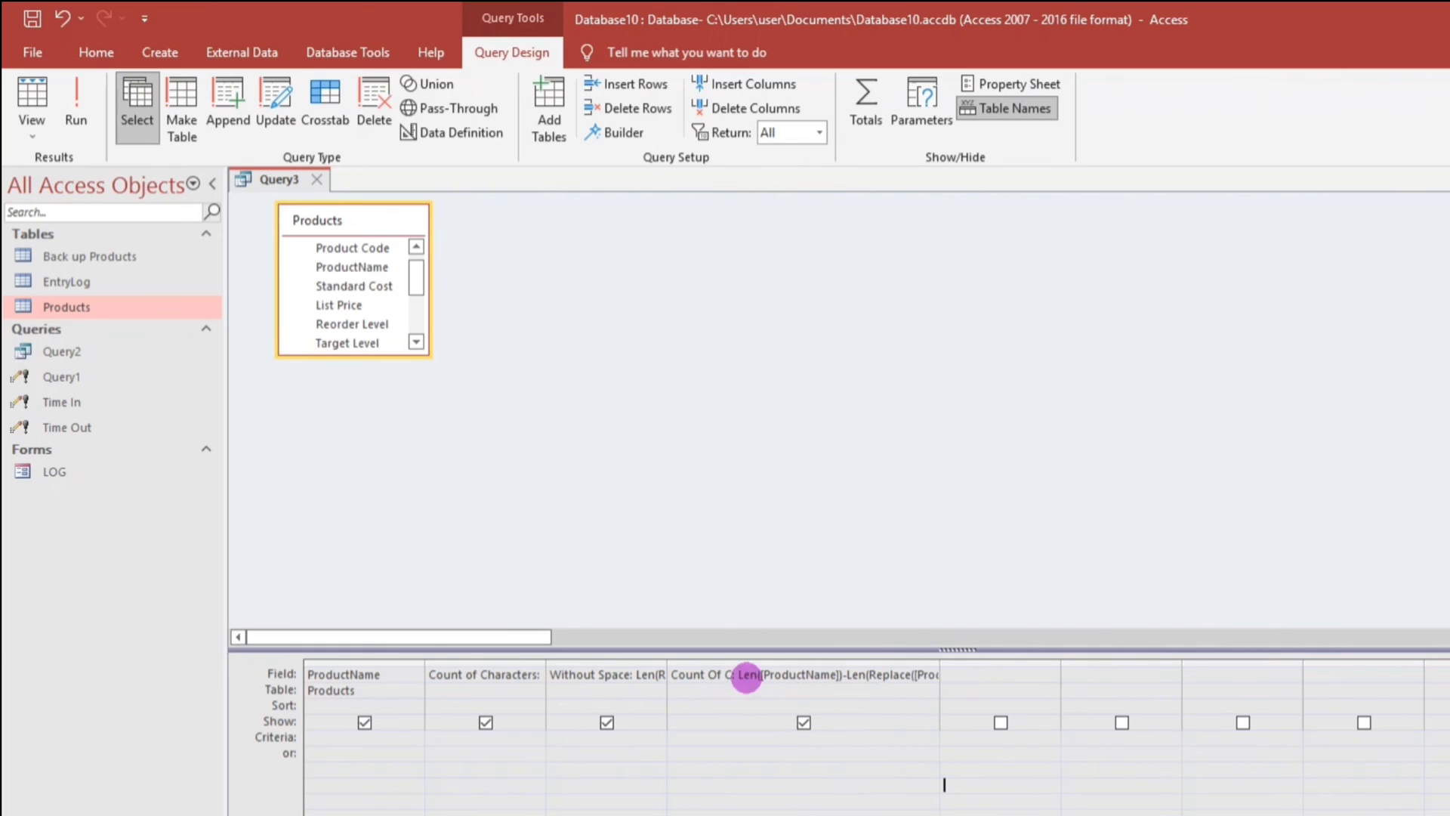
{"action": "left_click_drag", "start_coordinate": [673, 674], "coordinate": [964, 673]}
{"action": "left_click", "coordinate": [963, 677]}
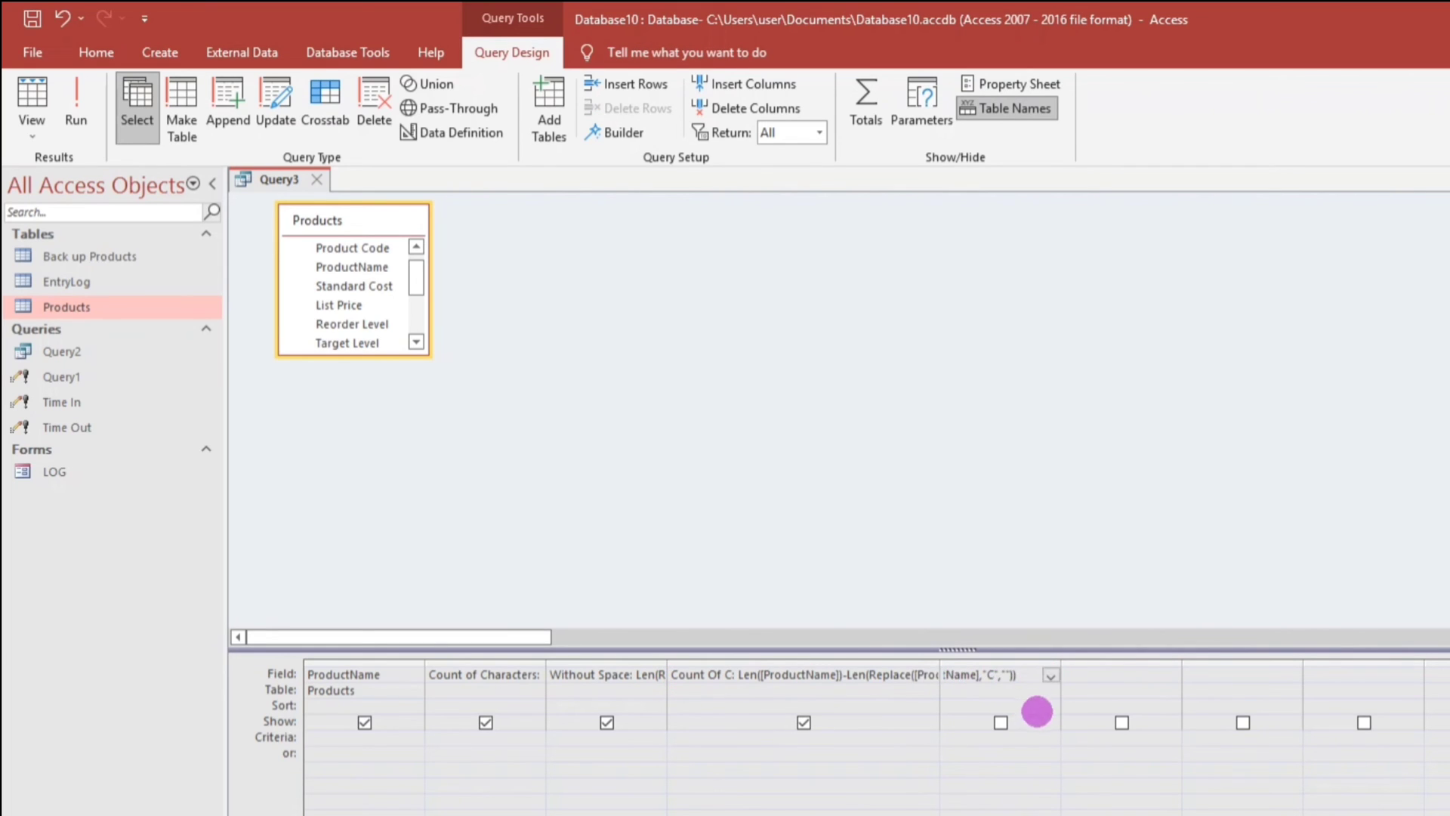
{"action": "left_click", "coordinate": [1003, 782]}
{"action": "left_click", "coordinate": [990, 670]}
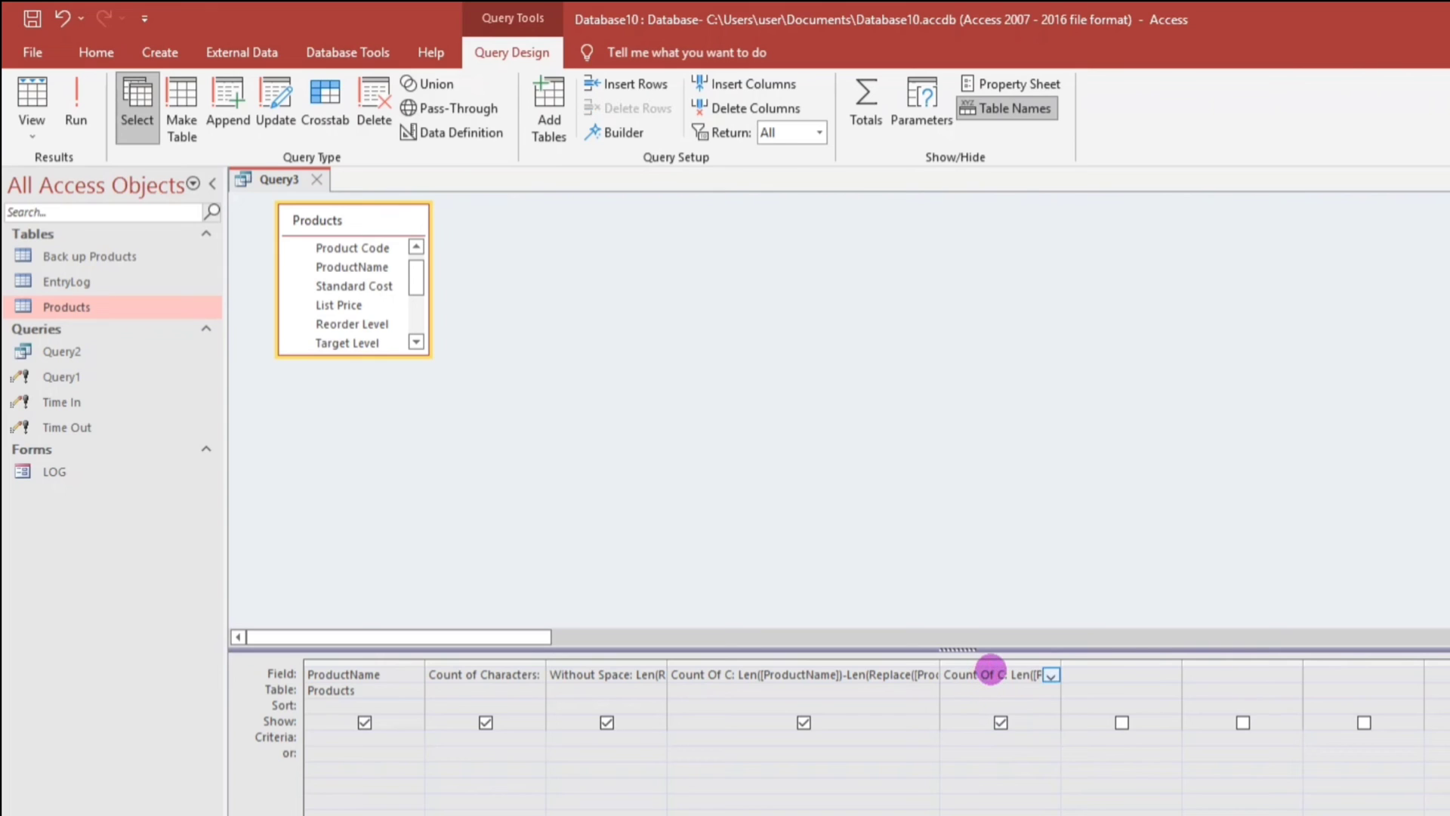
- Change the copied expression to Count Of Space: Len([ProductName])-Len(Replace([ProductName]," ",""))
{"action": "key", "text": "shift+F2"}
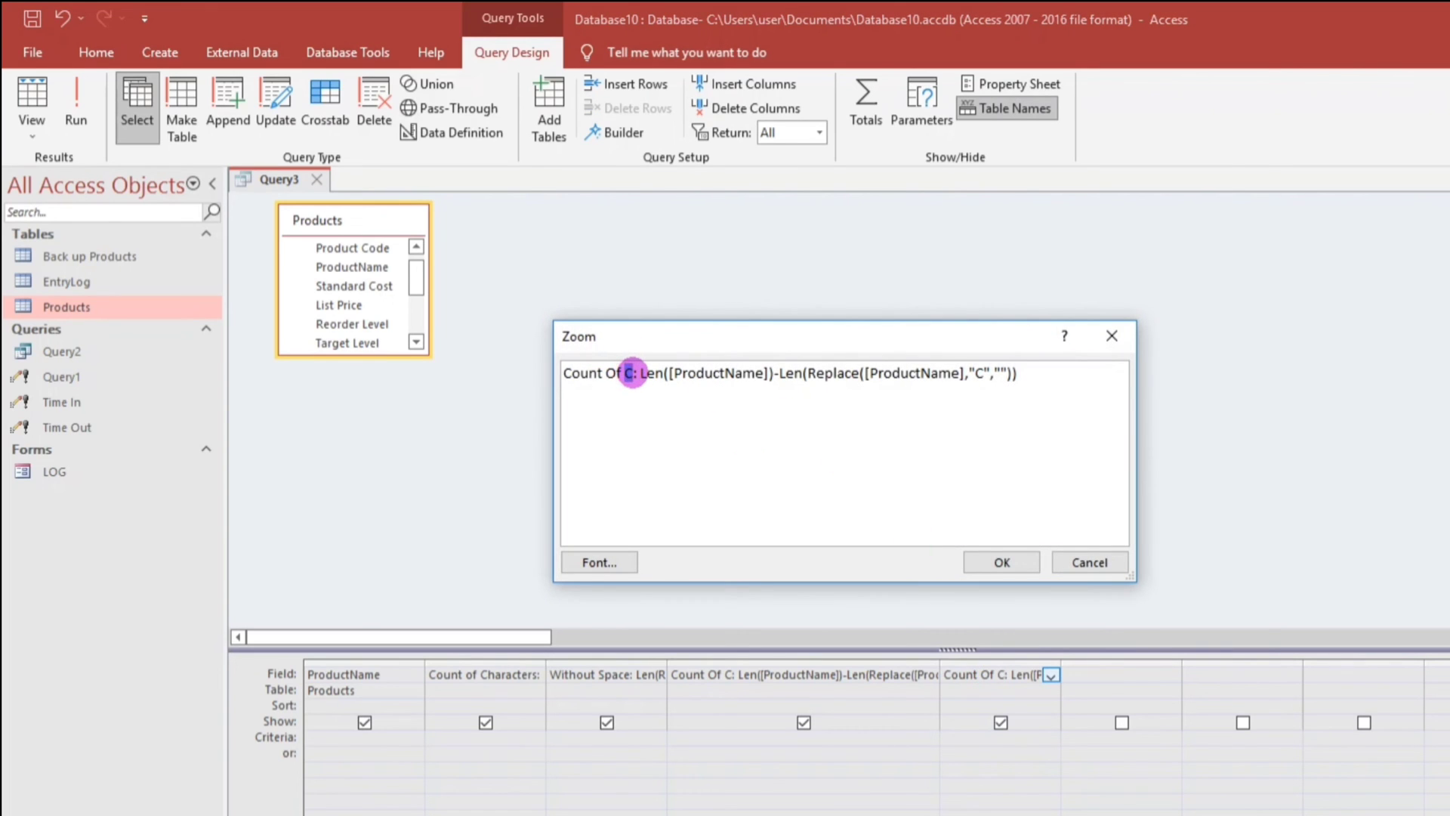
{"action": "type", "text": "Space"}
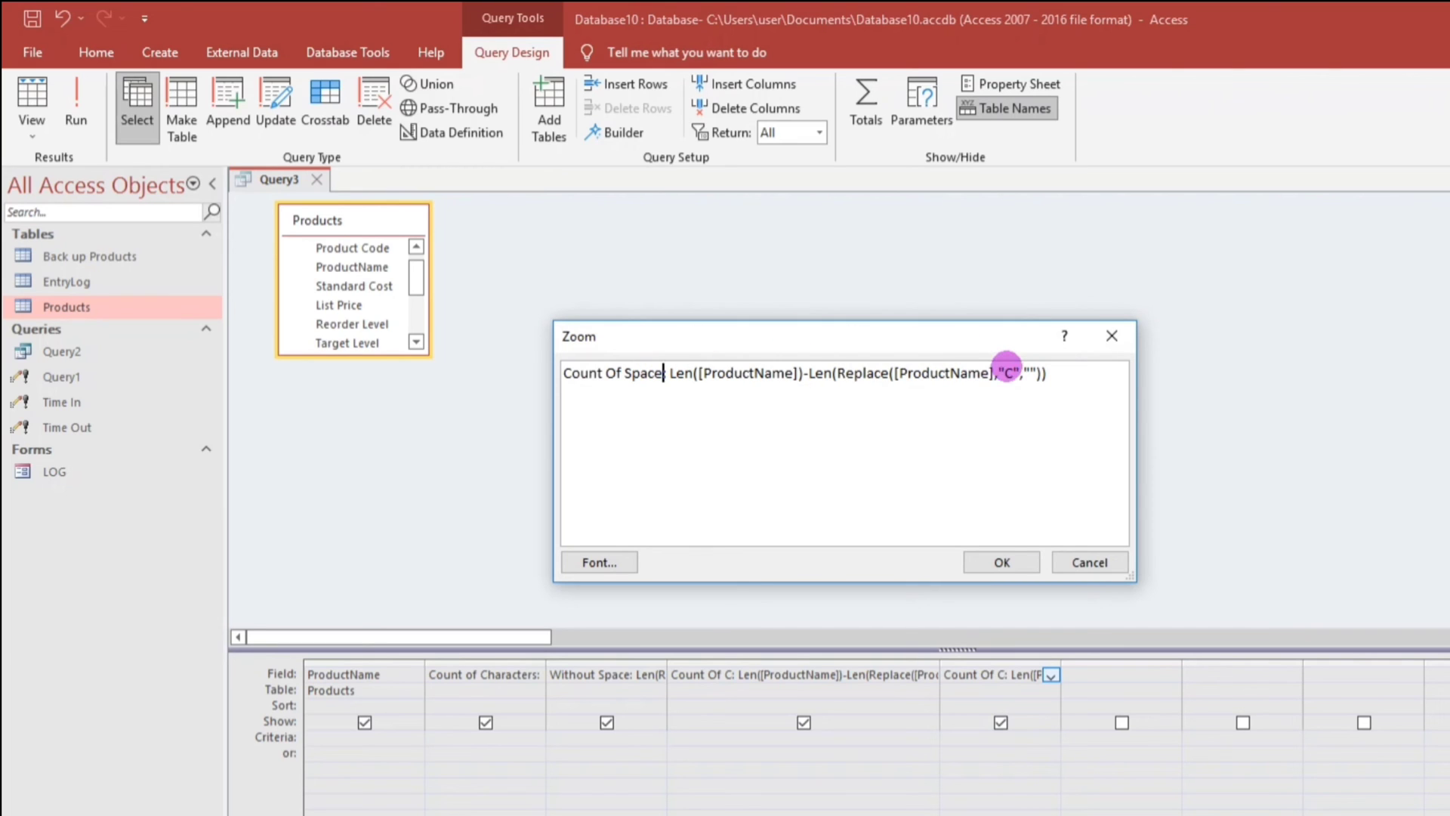
{"action": "left_click", "coordinate": [1011, 372]}
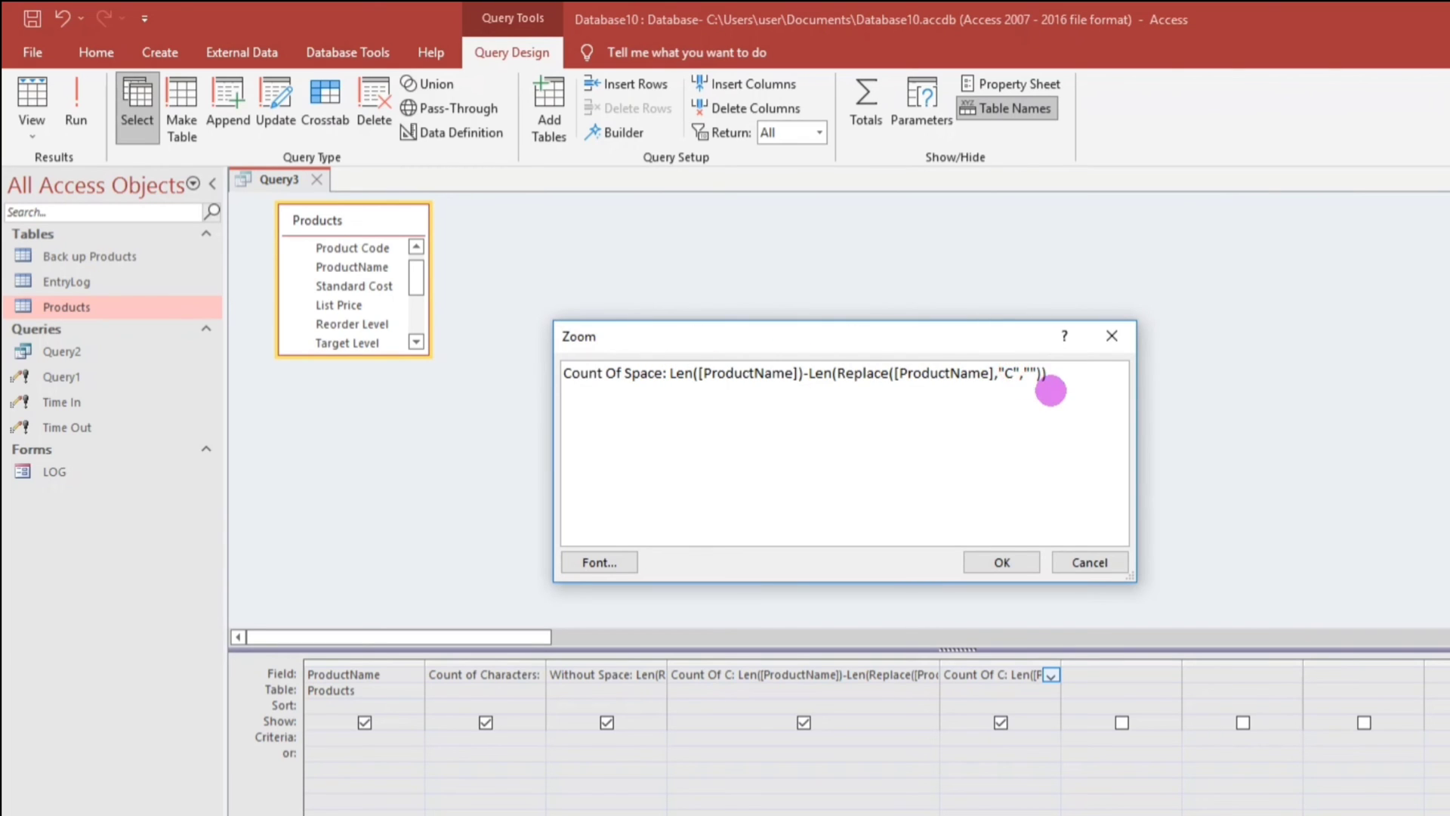
{"action": "key", "text": "BackSpace"}
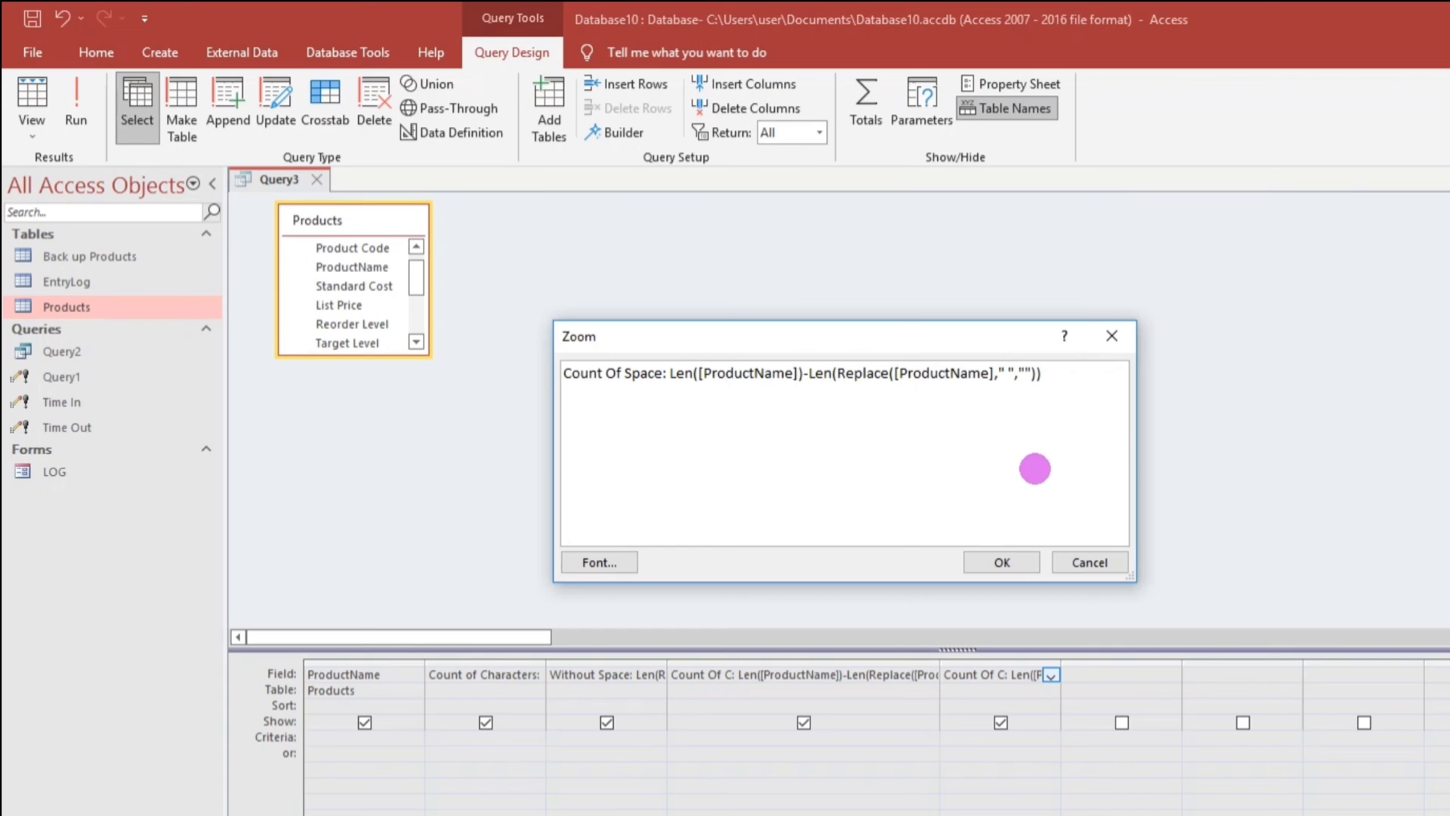
{"action": "left_click", "coordinate": [989, 561]}
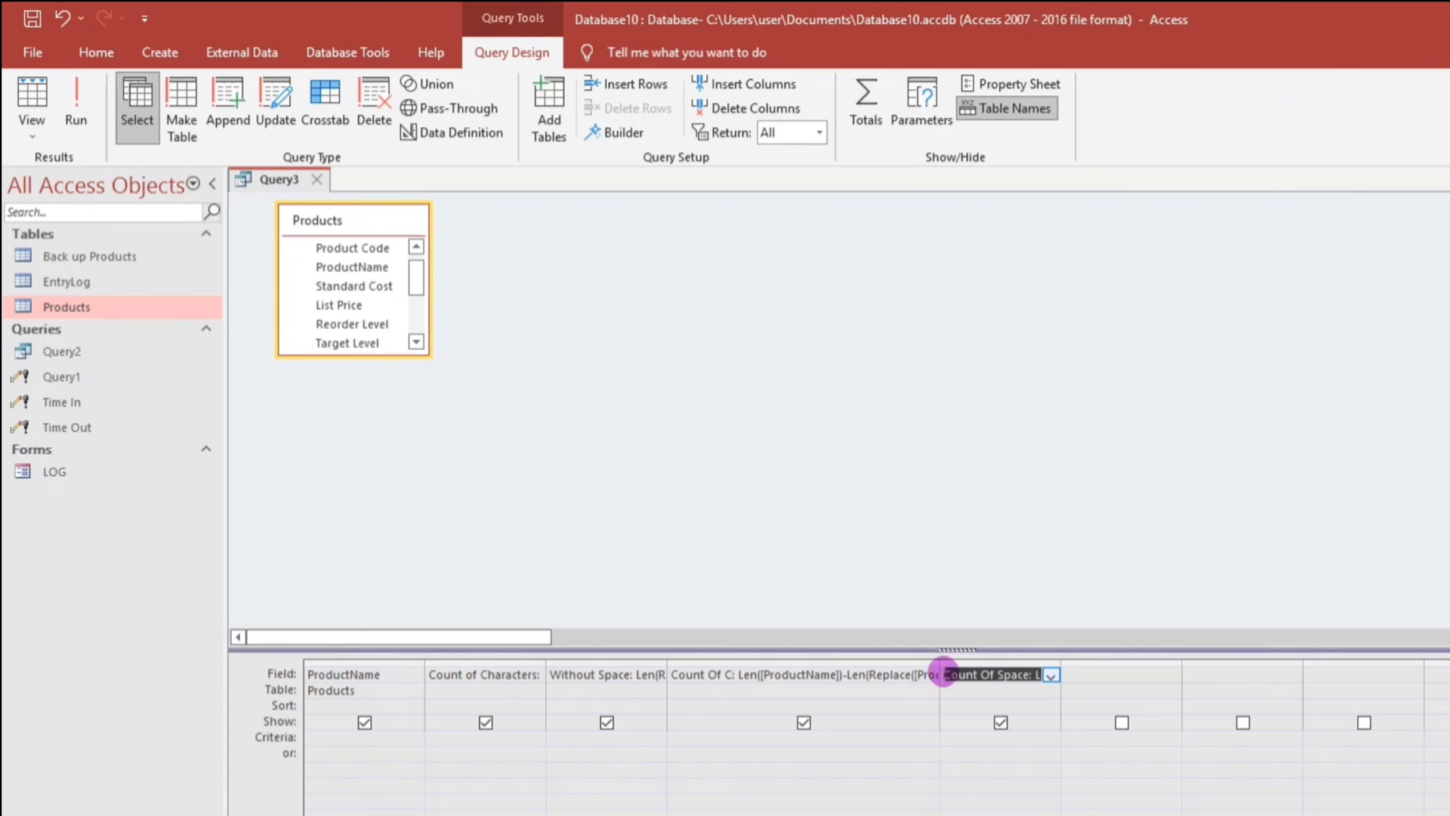
- Display the query results and check the character and space counts of the ECG Chocolate Biscuits Mix record
{"action": "left_click", "coordinate": [32, 95]}
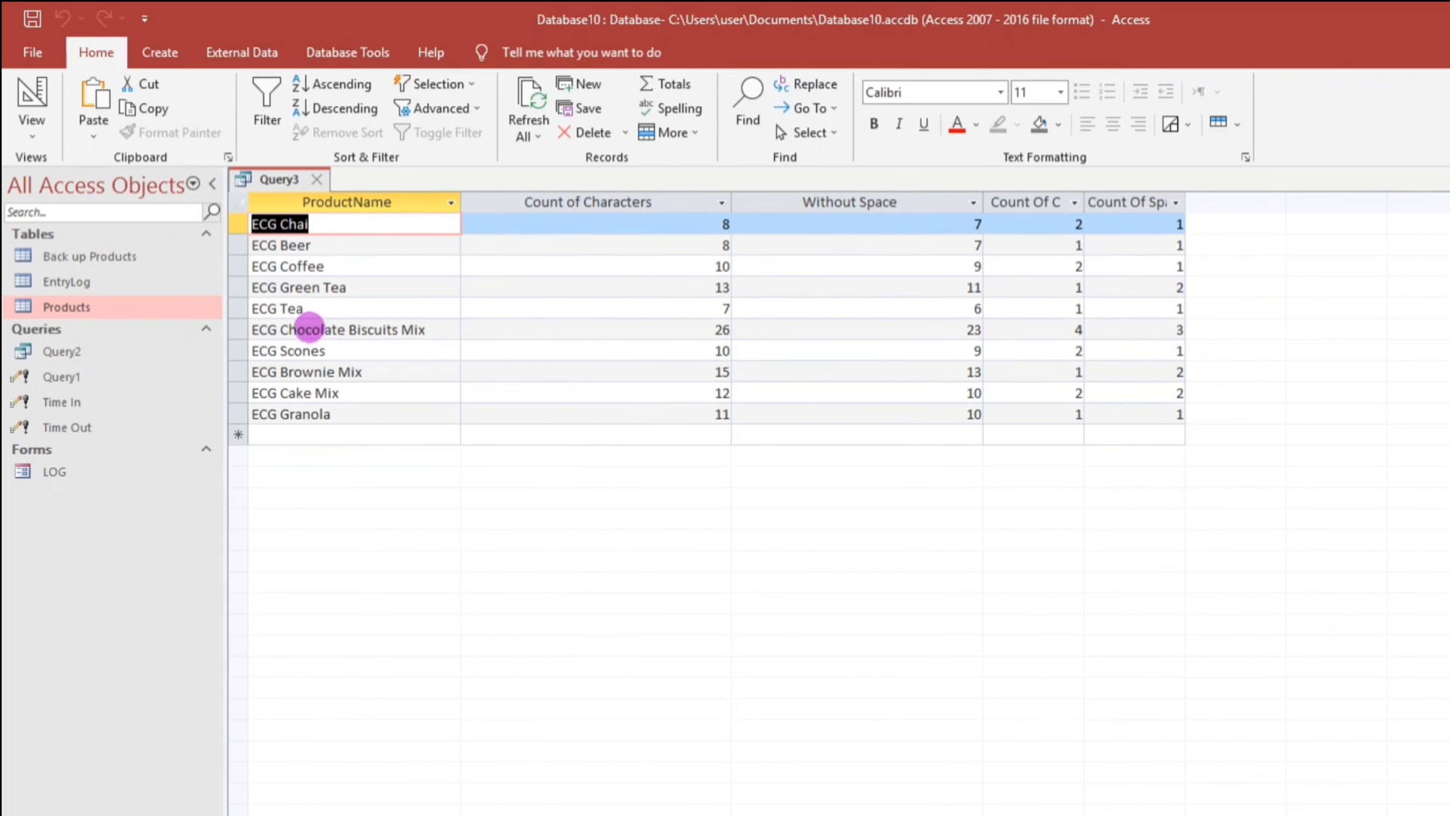
{"action": "left_click", "coordinate": [279, 329]}
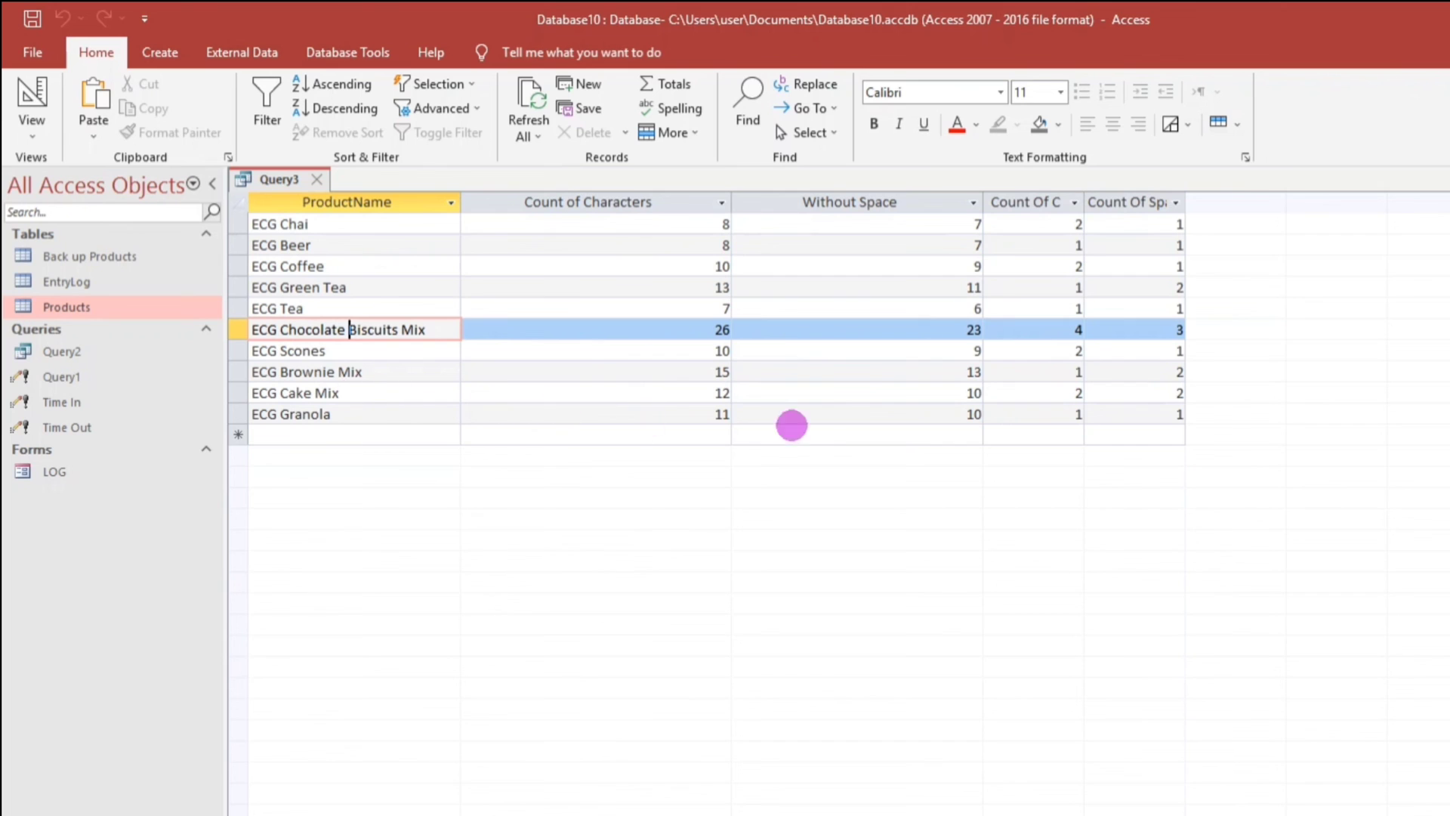
{"action": "left_click", "coordinate": [828, 434]}
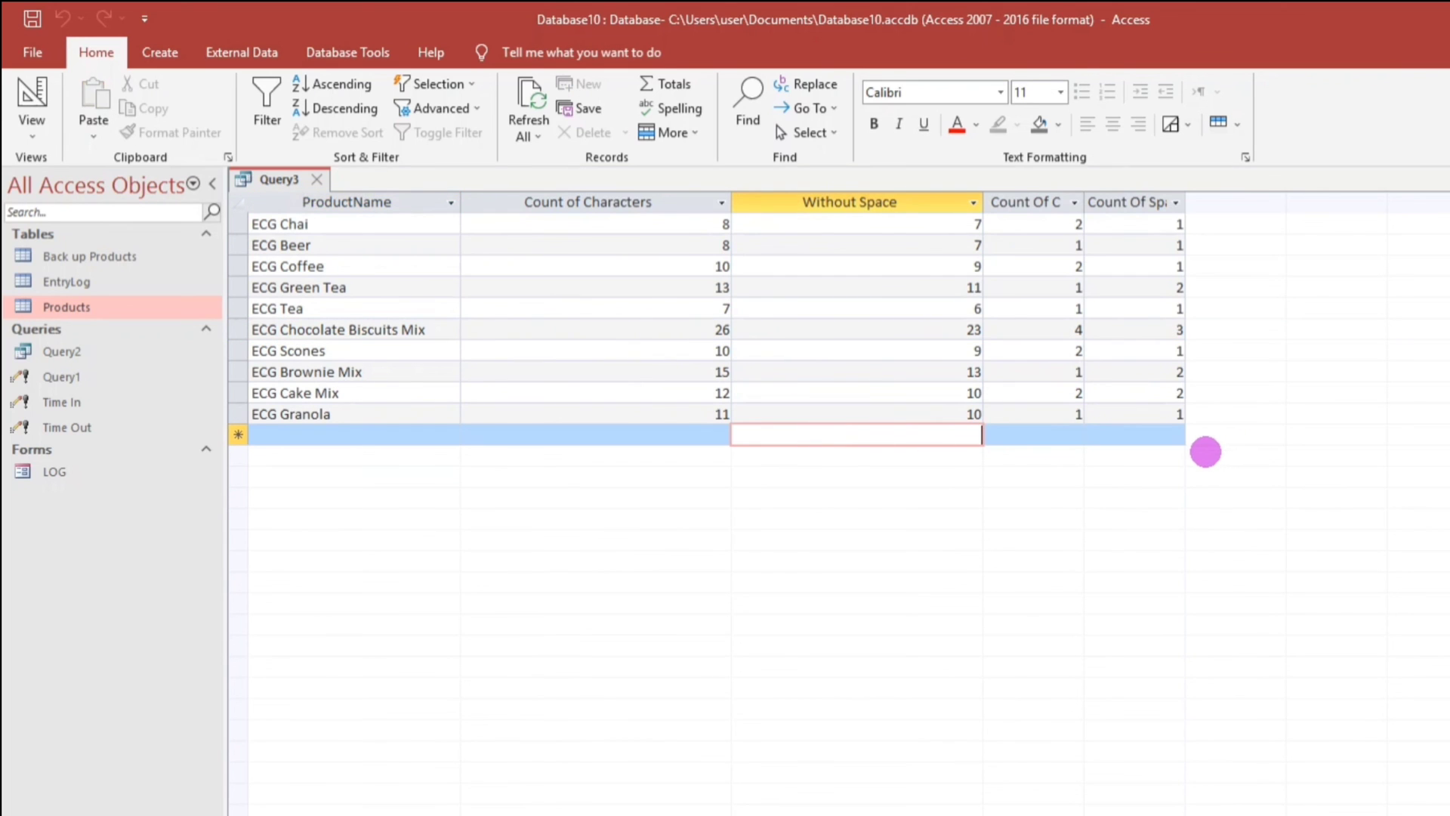